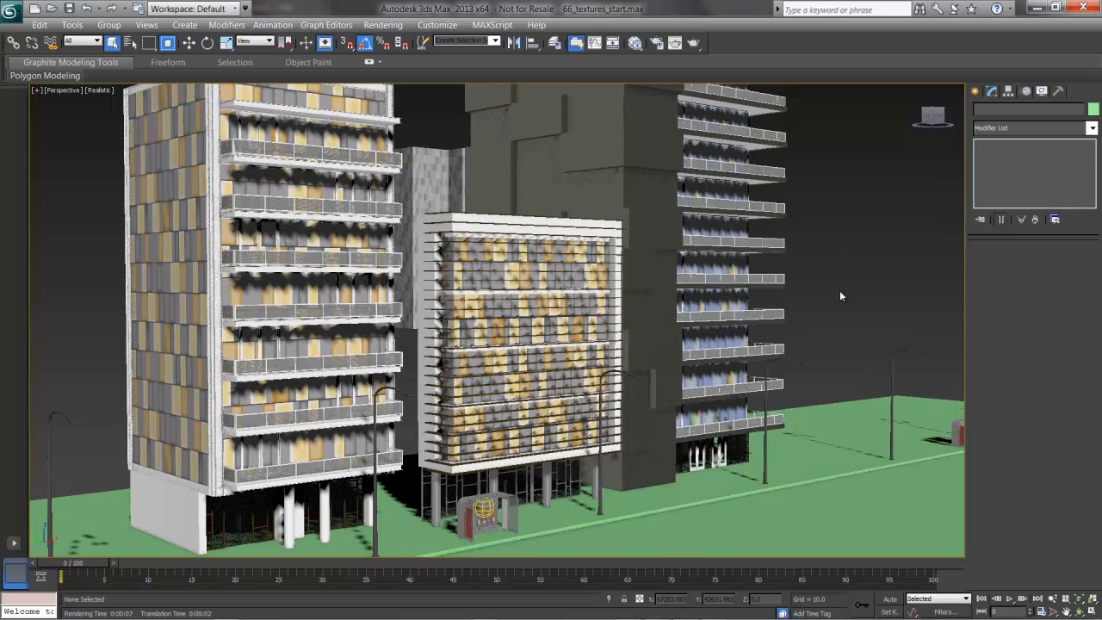
Isolate the green Sidewalk ground object from the rest of the city scene
middle_drag(841, 292, 838, 301)
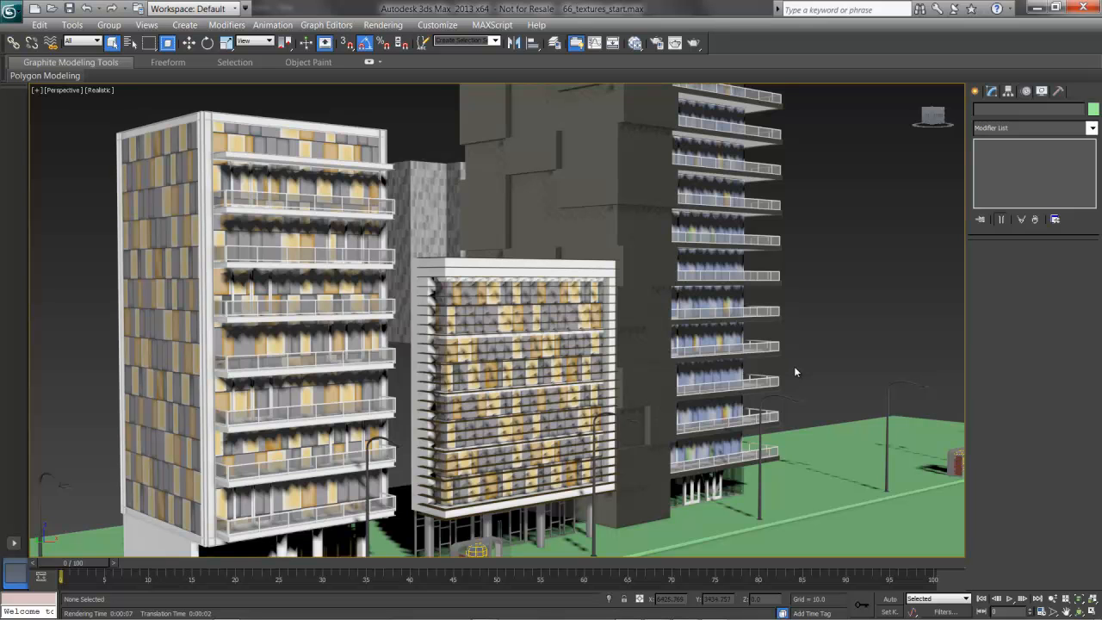
click(825, 457)
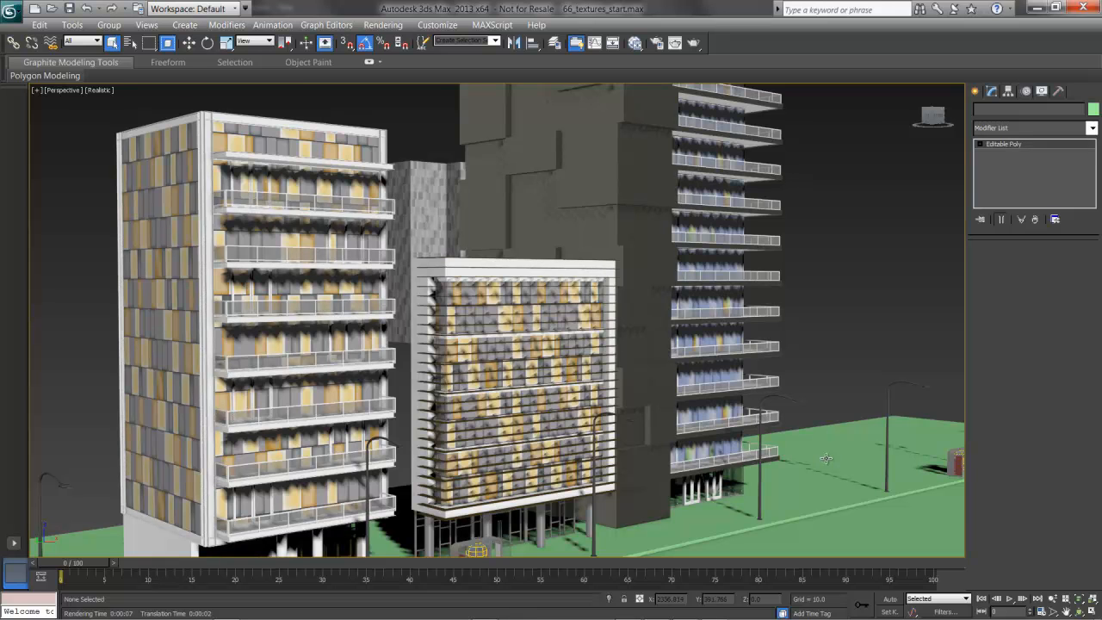
right_click(778, 311)
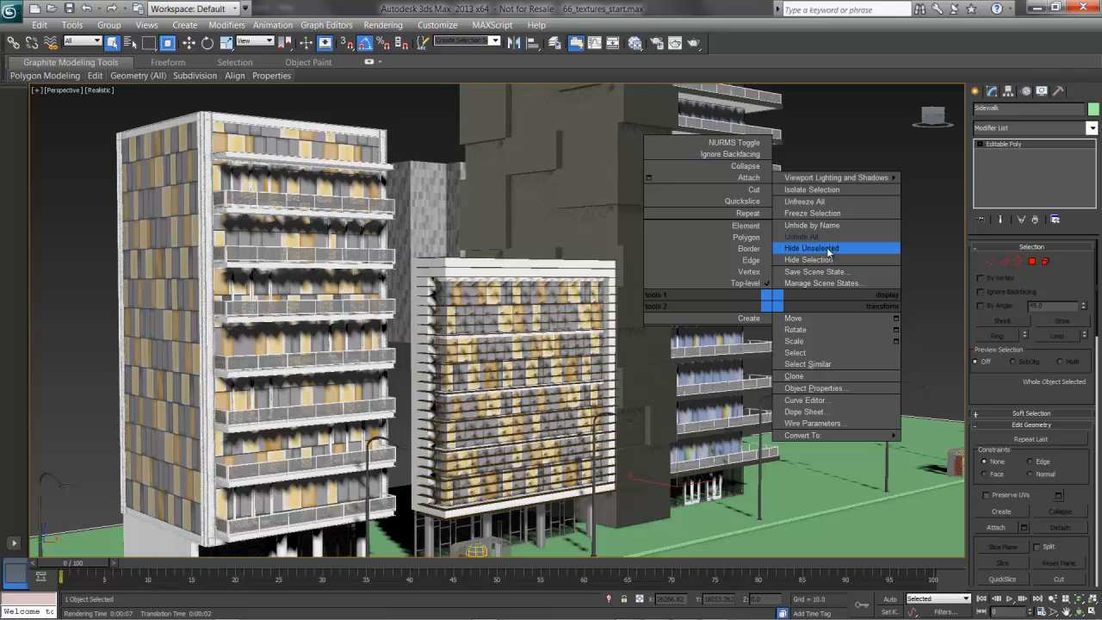
click(839, 188)
alt+middle_drag(577, 305, 545, 377)
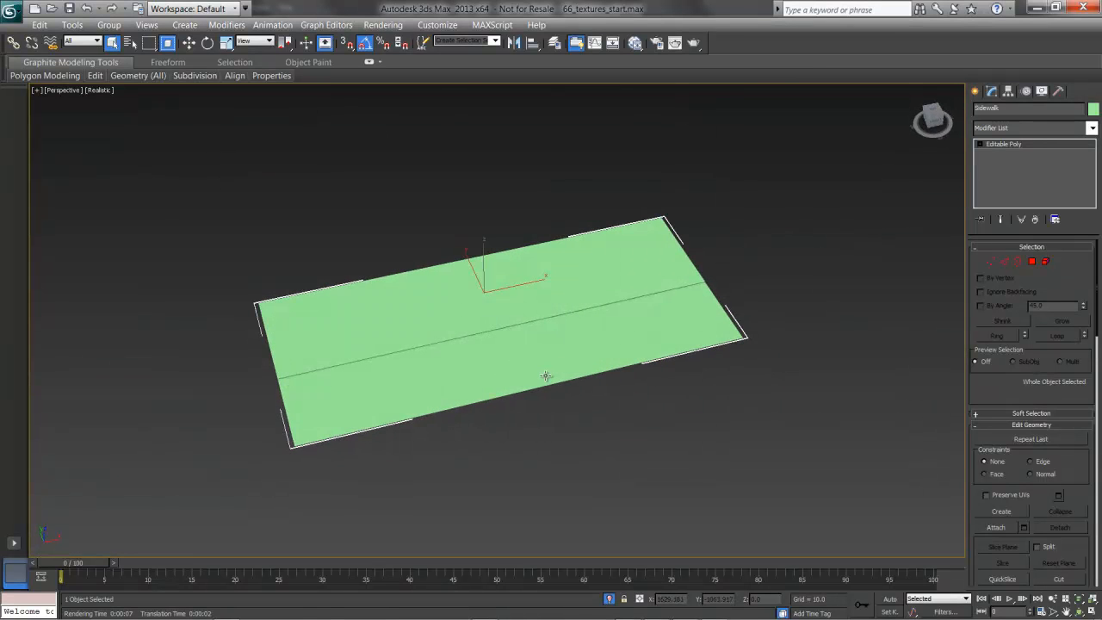
scroll(539, 374, up, 5)
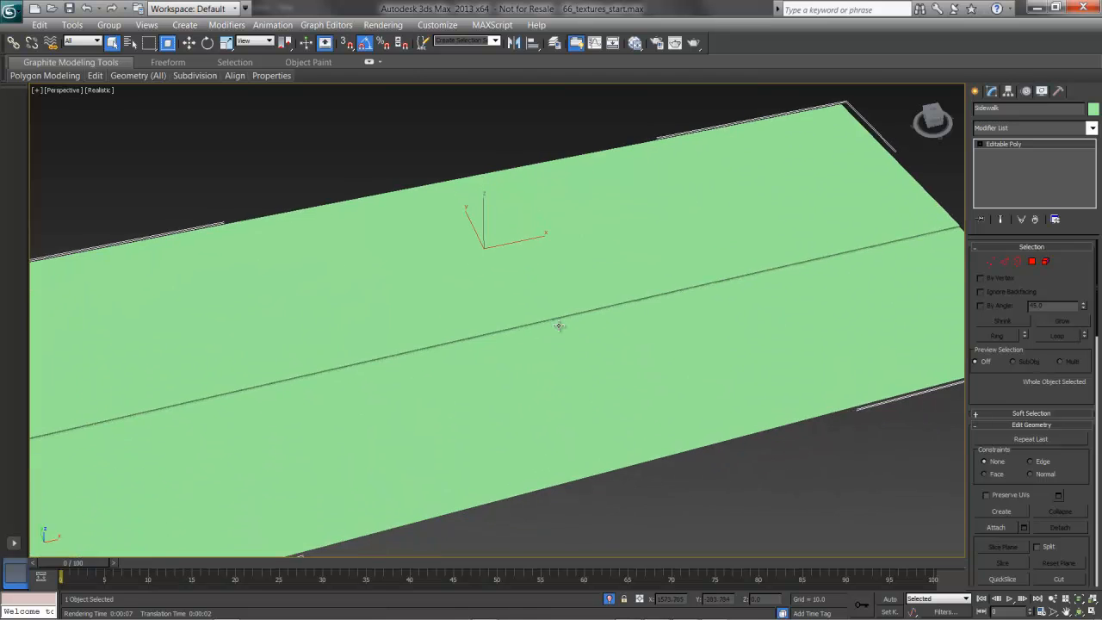
scroll(558, 326, down, 3)
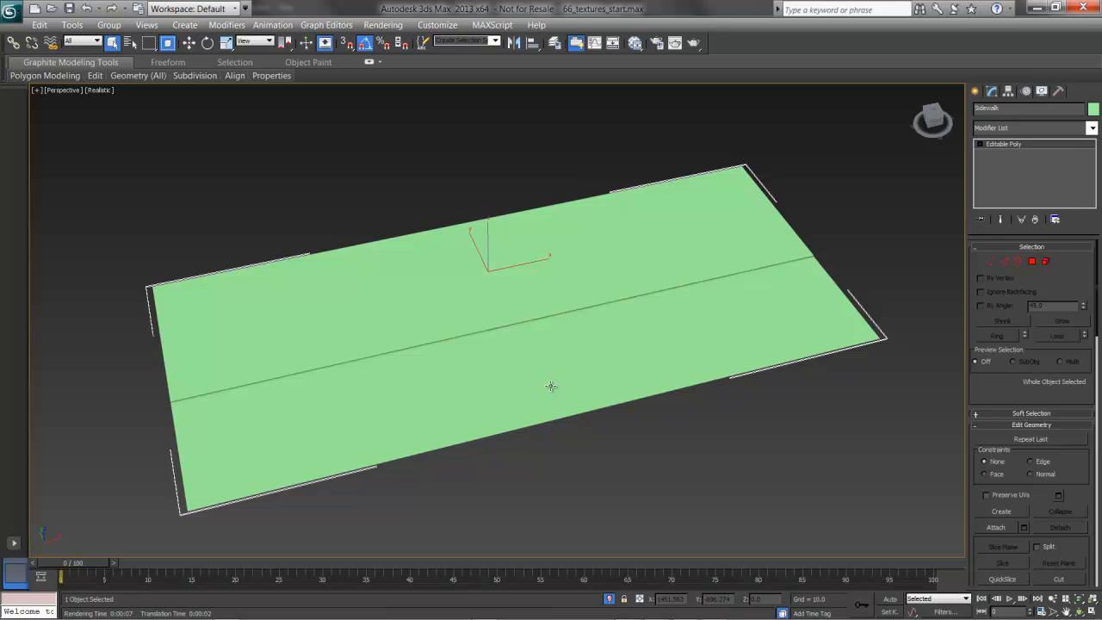
Add two Arch & Design materials to the Slate Material Editor's view and place them side by side in an empty area
key(m)
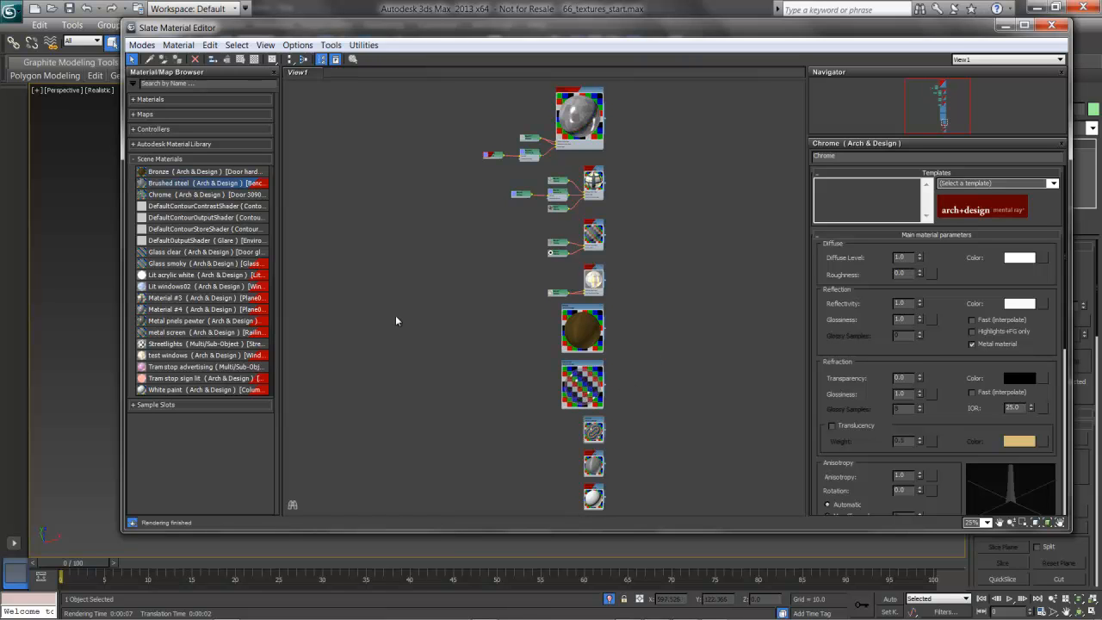
click(225, 100)
click(225, 111)
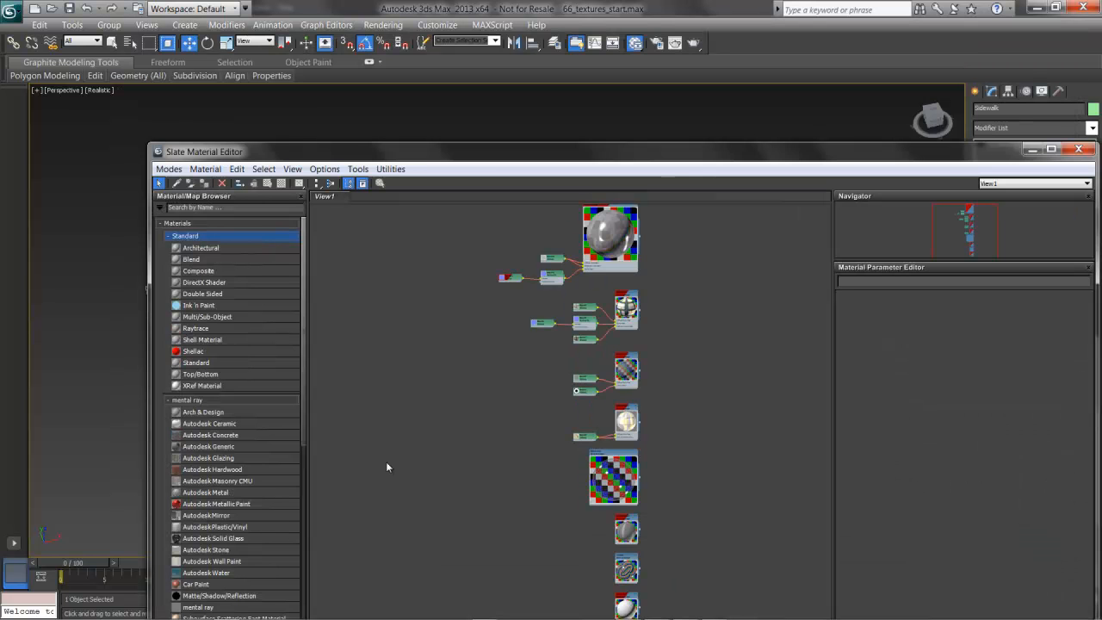
double_click(235, 414)
drag(566, 390, 423, 347)
double_click(251, 412)
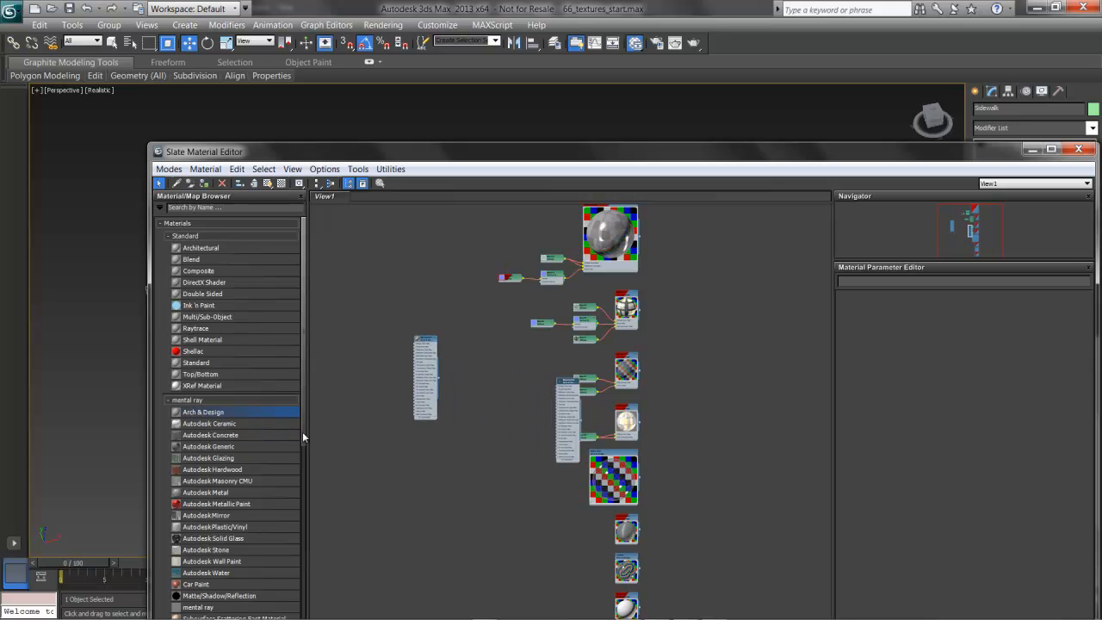
drag(567, 386, 464, 344)
key(z)
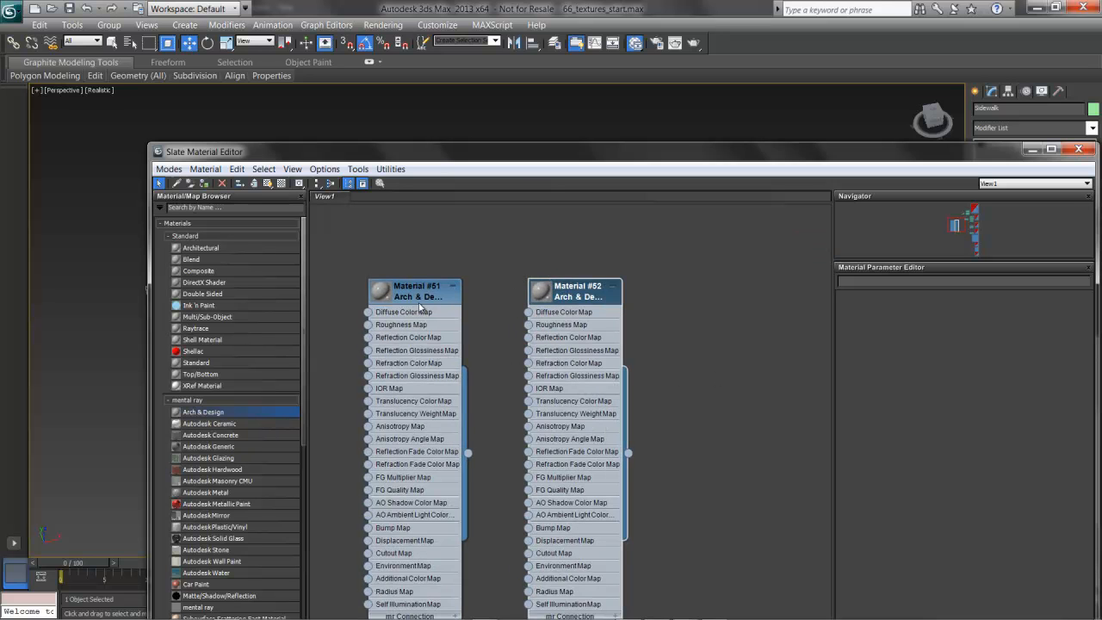
Rename the two new Arch & Design materials as Concrete and Roadway
double_click(421, 297)
click(912, 282)
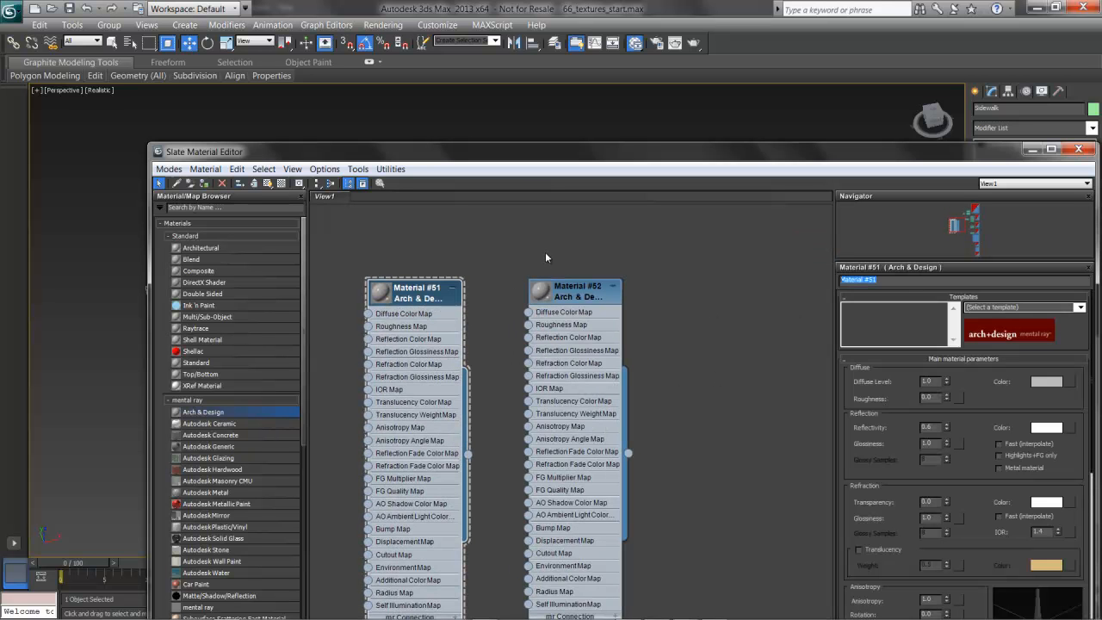
text(Concrete)
key(Return)
click(589, 295)
click(918, 285)
text(Roadway)
key(Return)
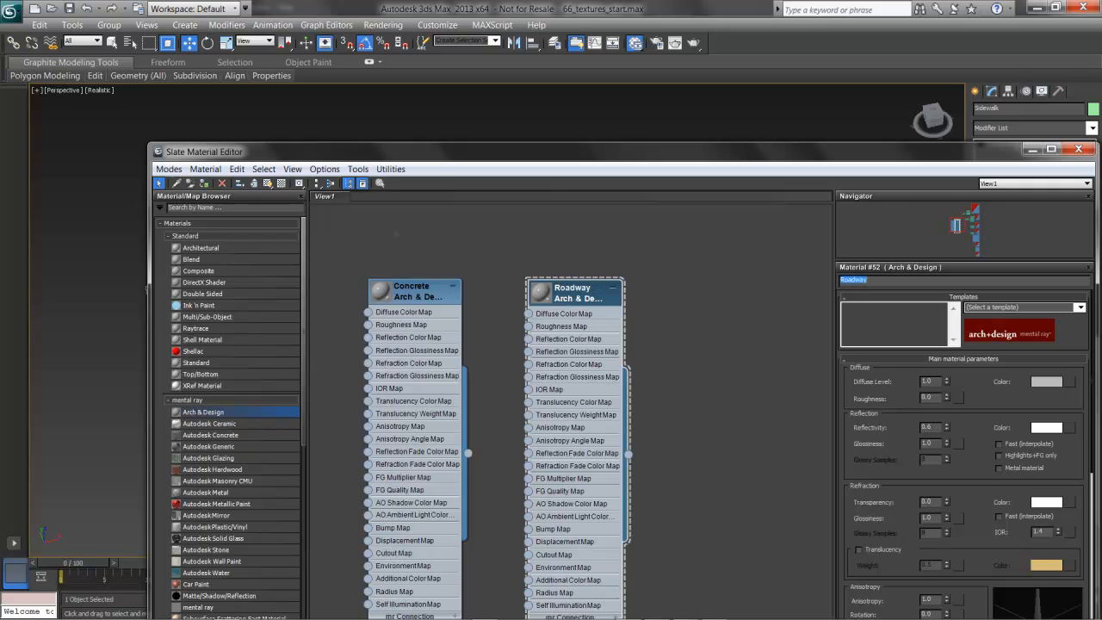
Apply the Matte Finish template to the Roadway material and set its diffuse roughness to 0.4
click(1079, 308)
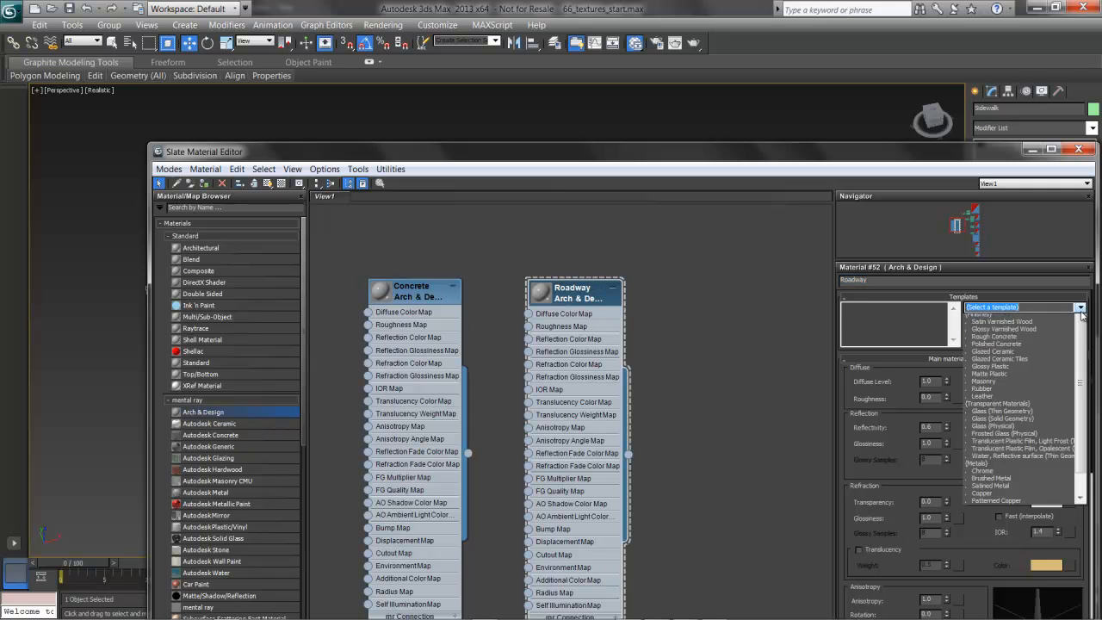
click(999, 326)
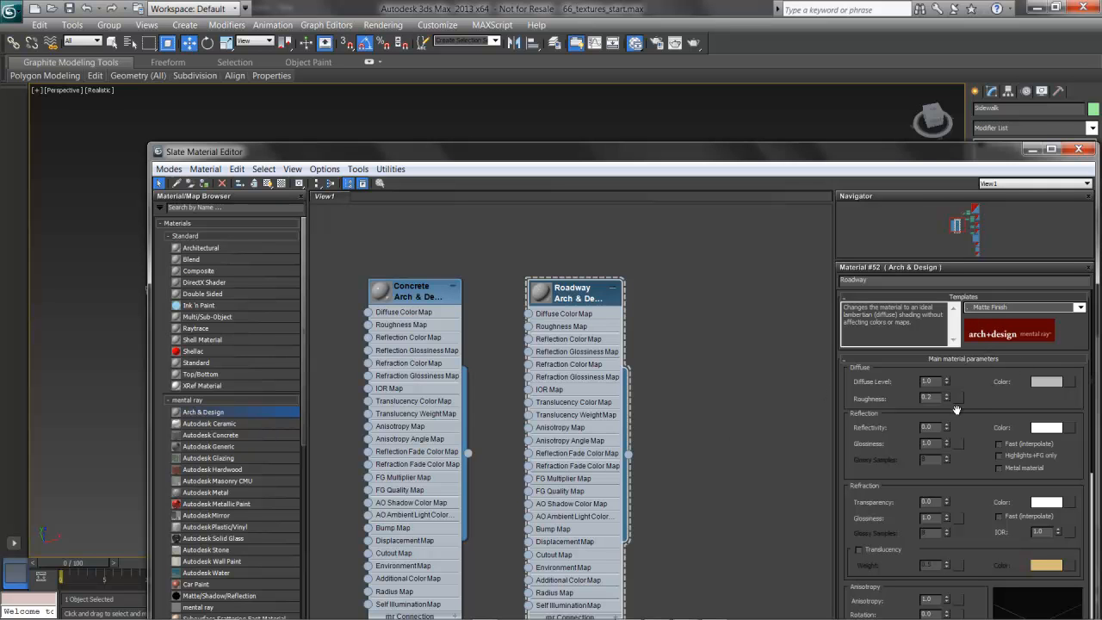
double_click(930, 398)
text(0.4)
key(Tab)
Set Roadway's reflectivity and reflection glossiness to 0.3, enlarge its preview and limit reflections to Highlights+FG only
drag(896, 155, 825, 86)
text(1)
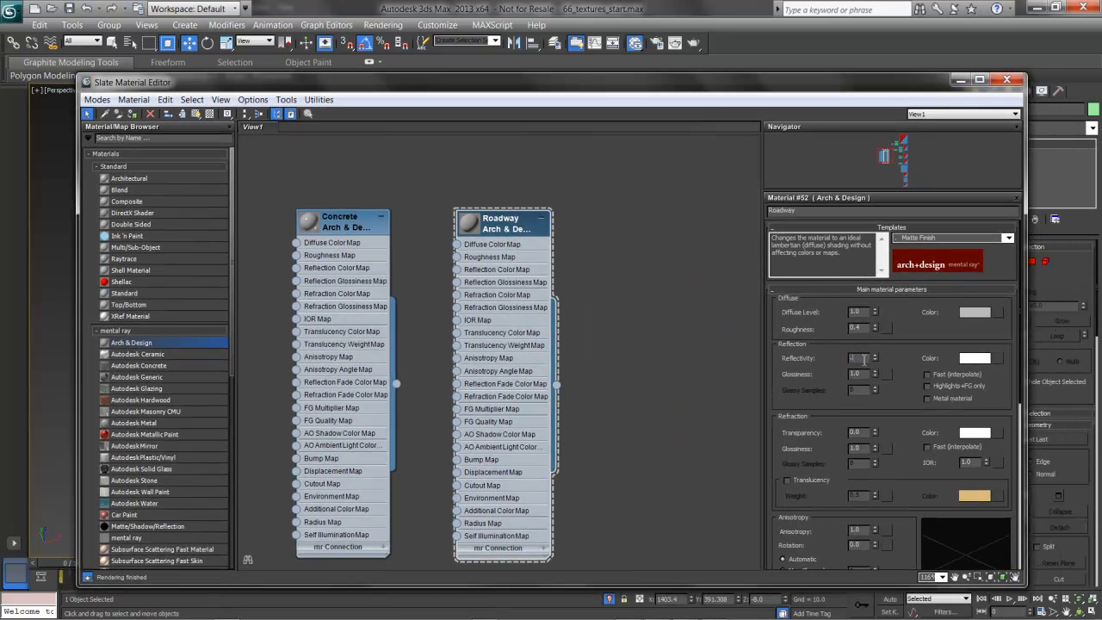
key(Tab)
text(0.3)
key(Return)
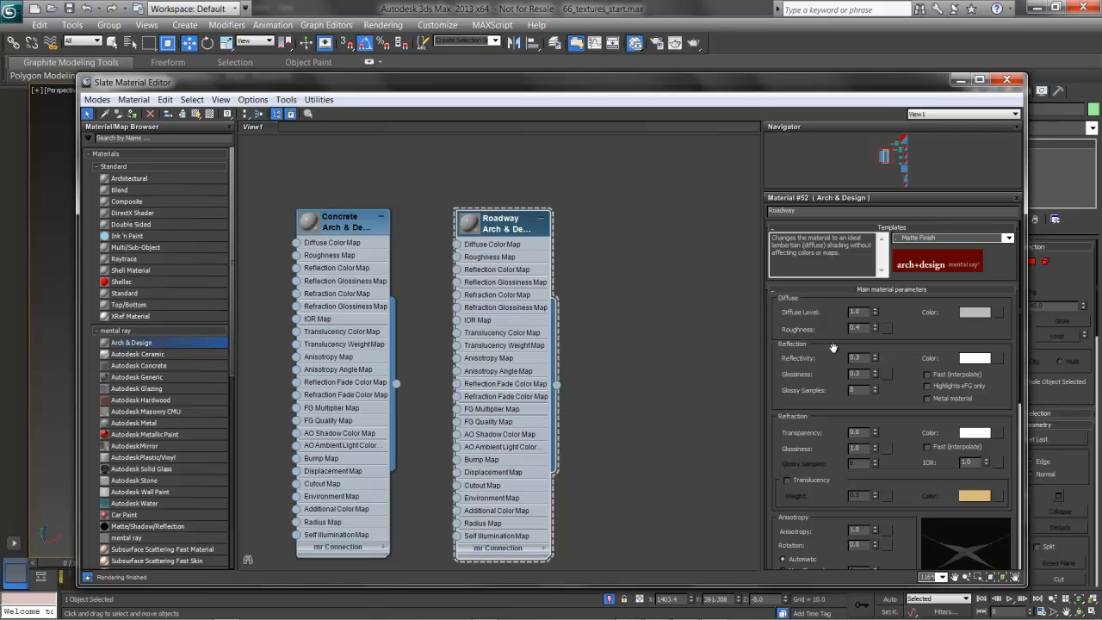
double_click(467, 223)
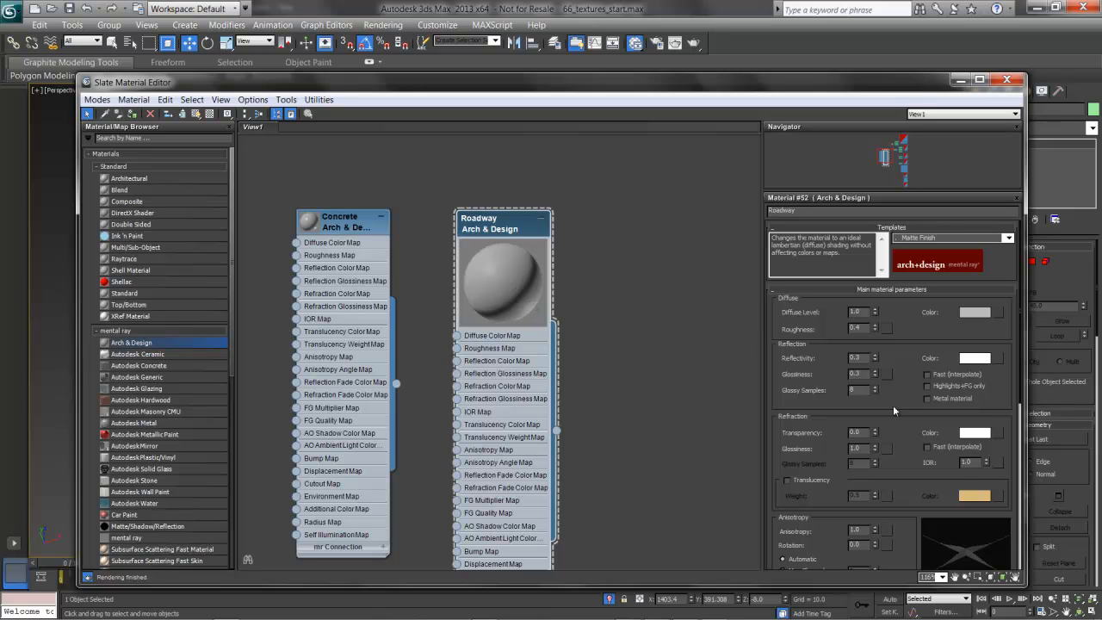
click(926, 387)
Enlarge the Concrete material's preview and apply the Rough Concrete template to it
double_click(311, 223)
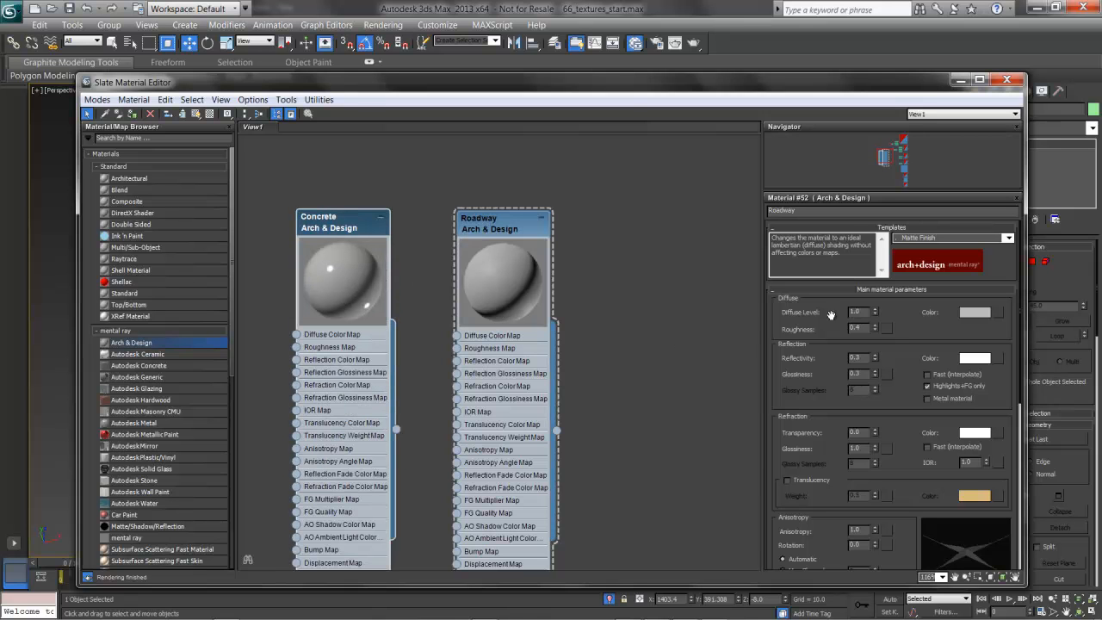
click(365, 228)
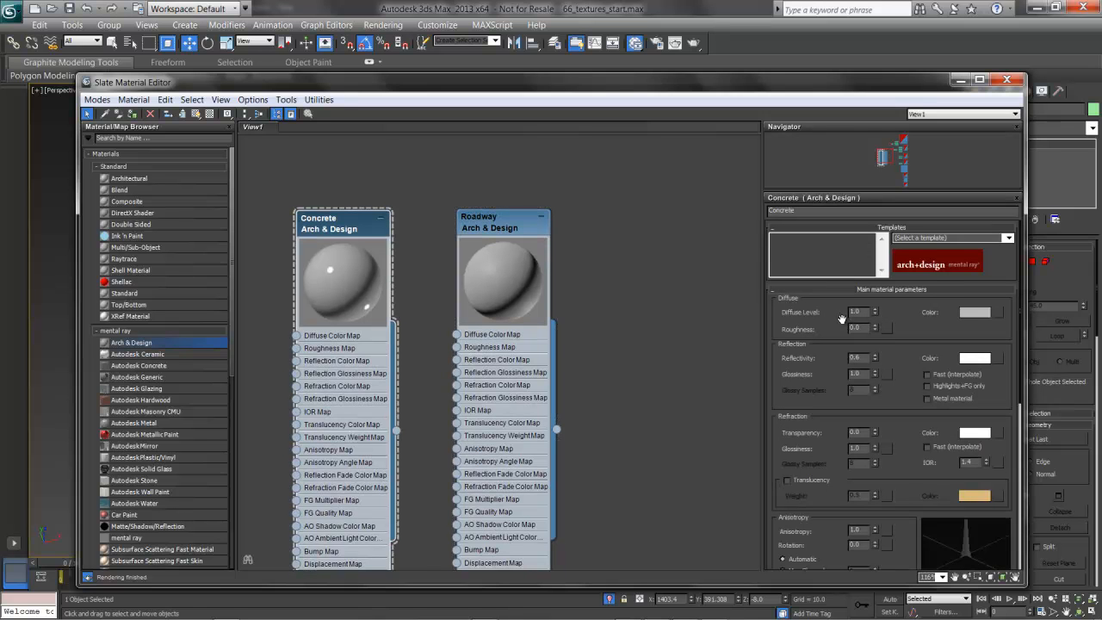
click(1009, 238)
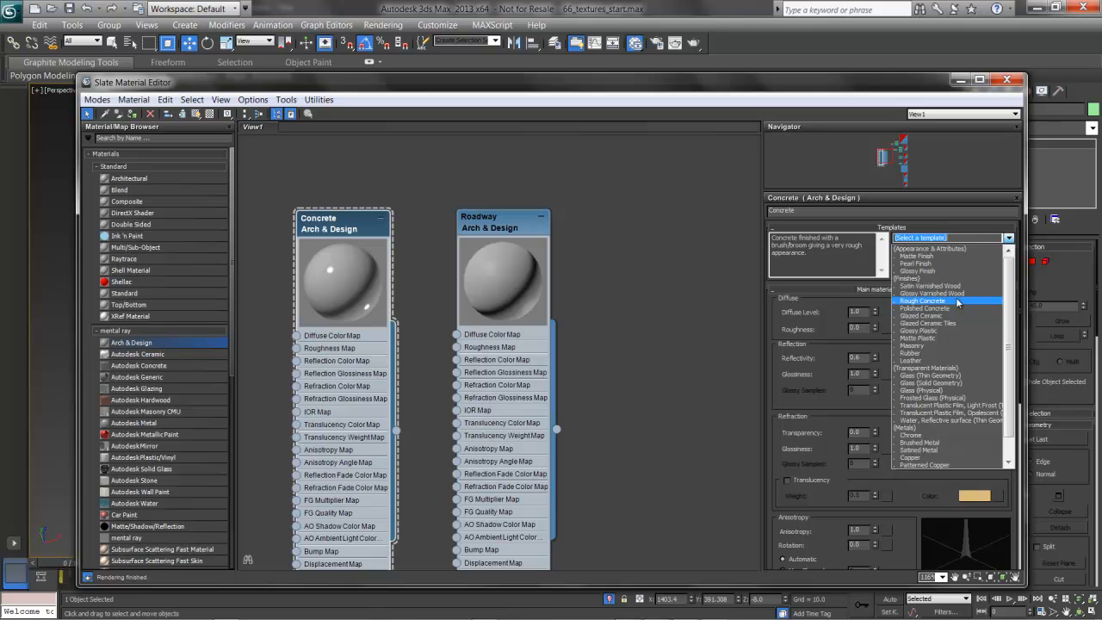
click(958, 300)
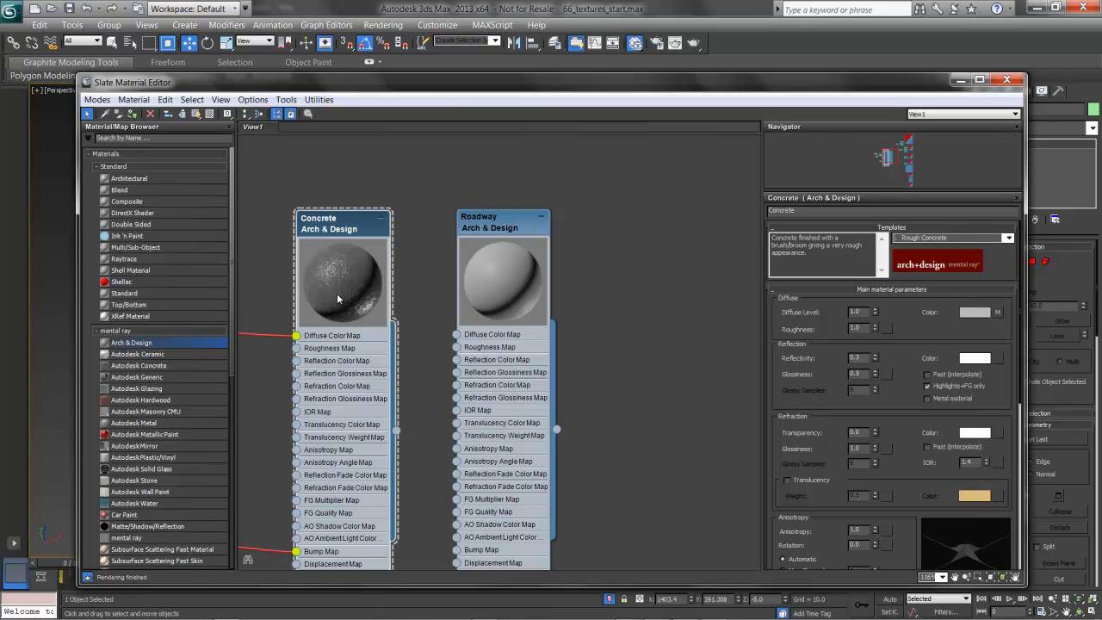
Disconnect the template's diffuse and bump maps from the Concrete material and delete their leftover map nodes
middle_drag(352, 308, 622, 255)
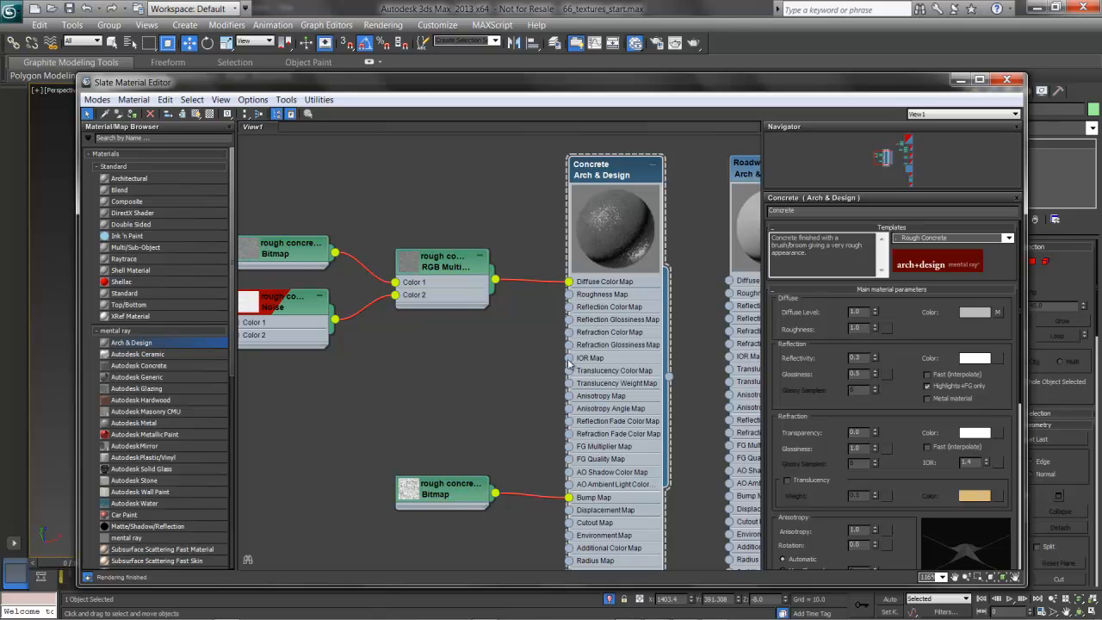
right_click(1000, 316)
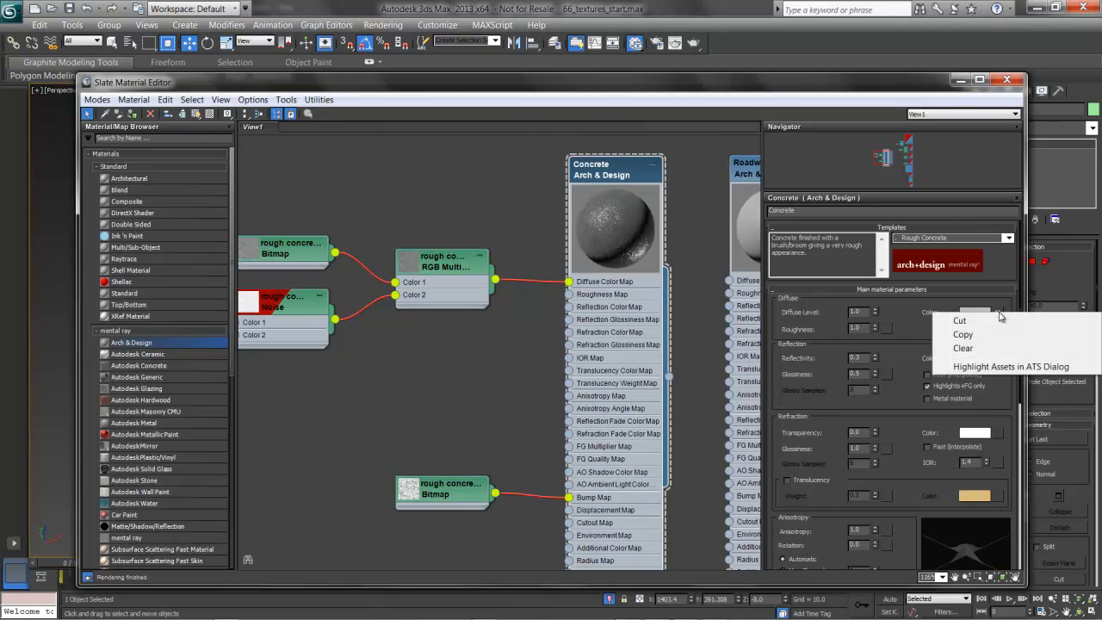
click(981, 349)
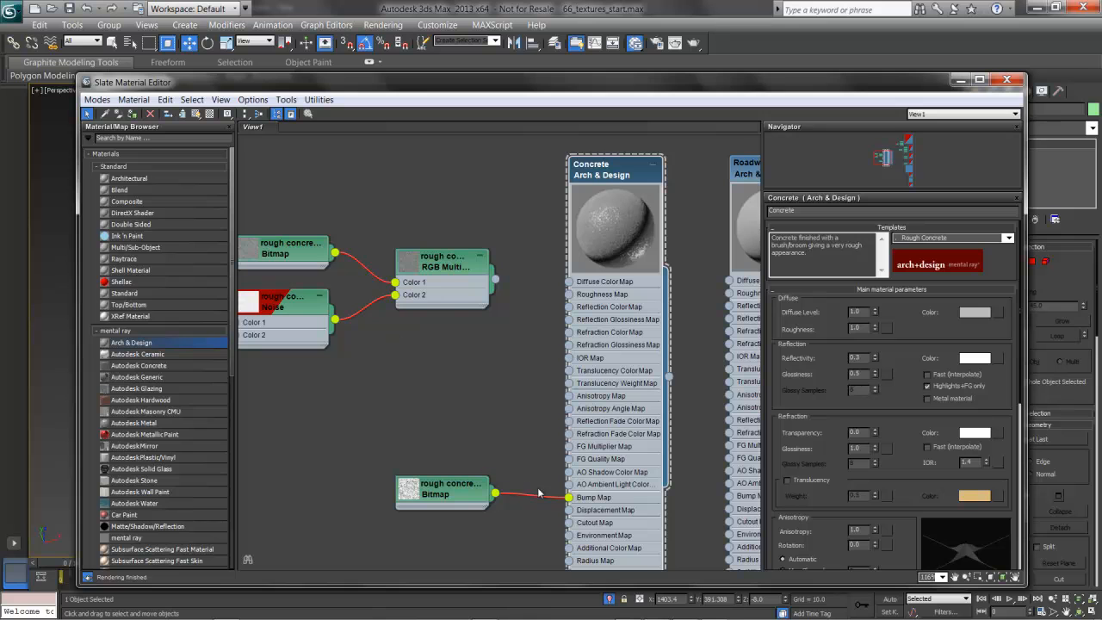
drag(570, 497, 534, 509)
drag(506, 538, 265, 212)
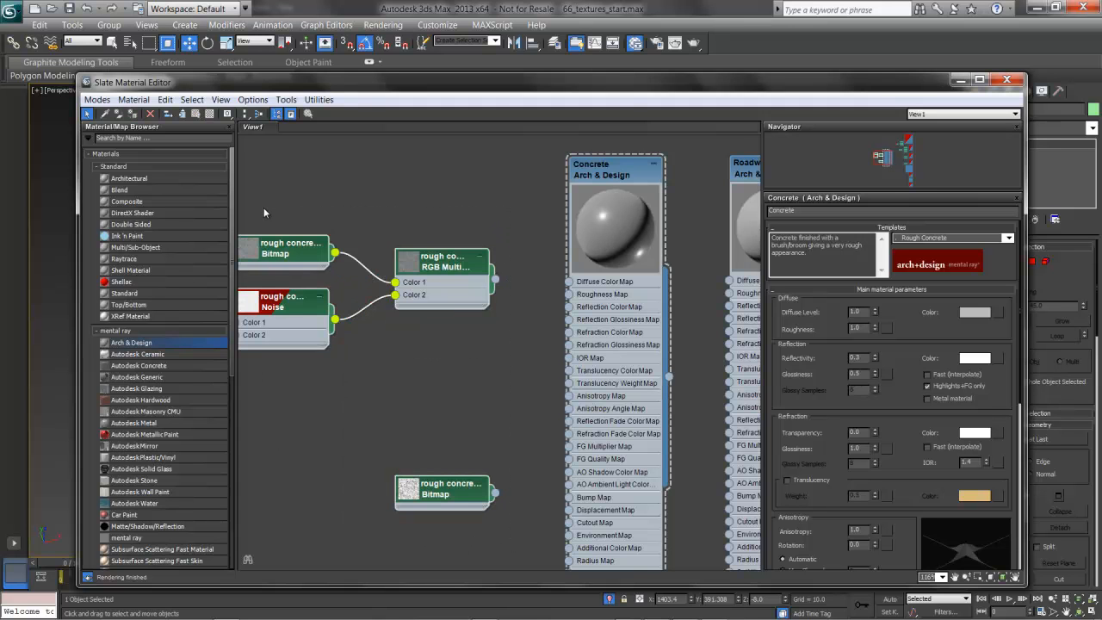
key(Delete)
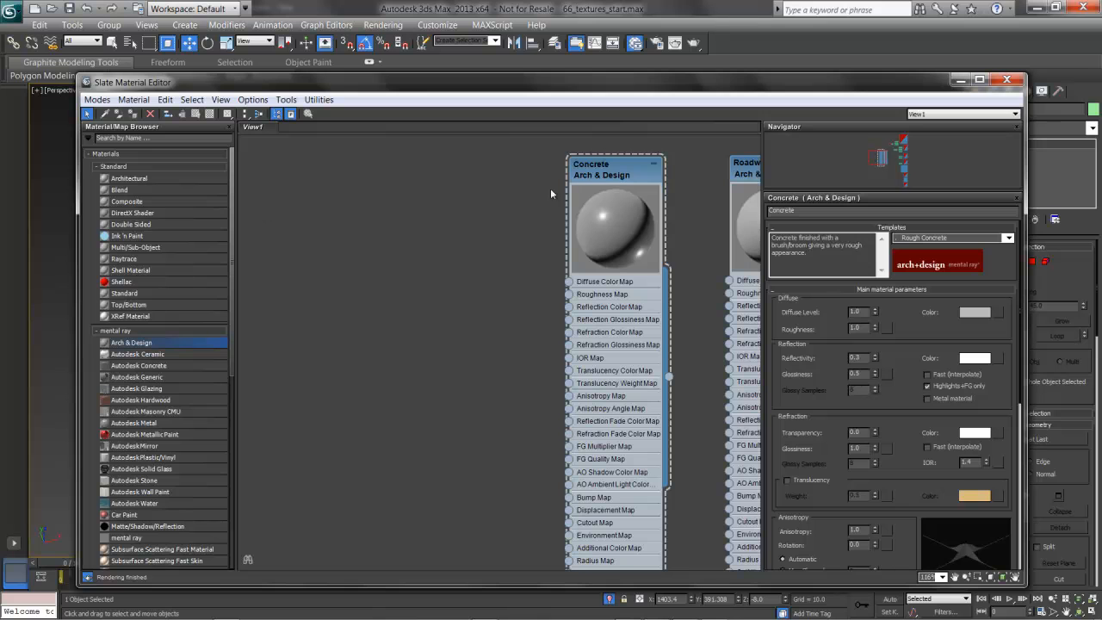
Show the background in Concrete's preview and set its diffuse color to a warm gray with red 0.406, green 0.392 and blue 0.364
click(612, 173)
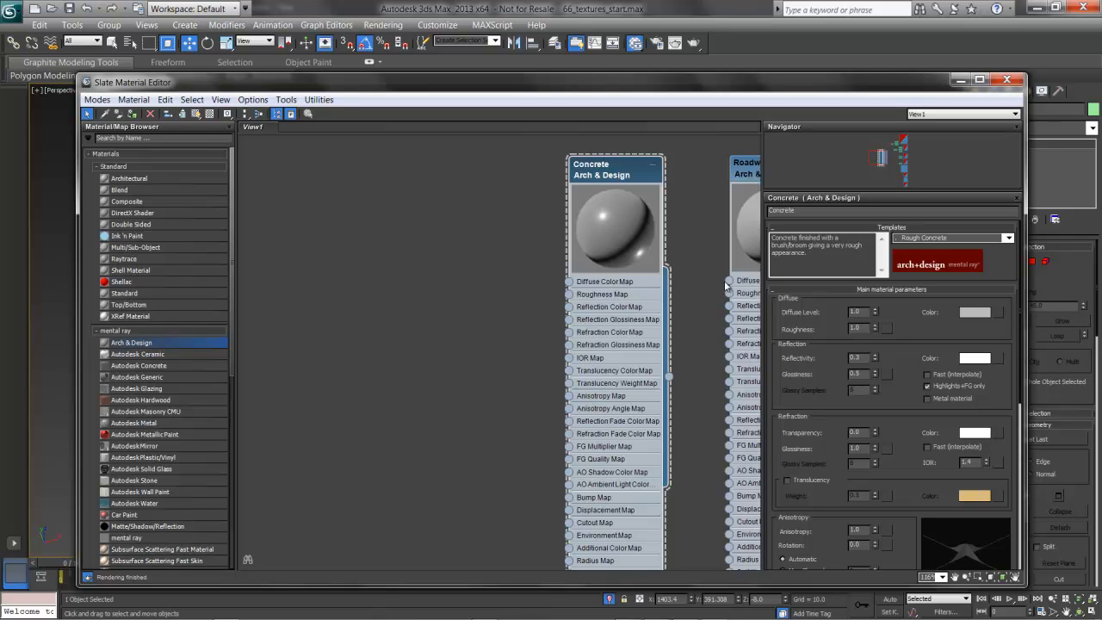
click(208, 115)
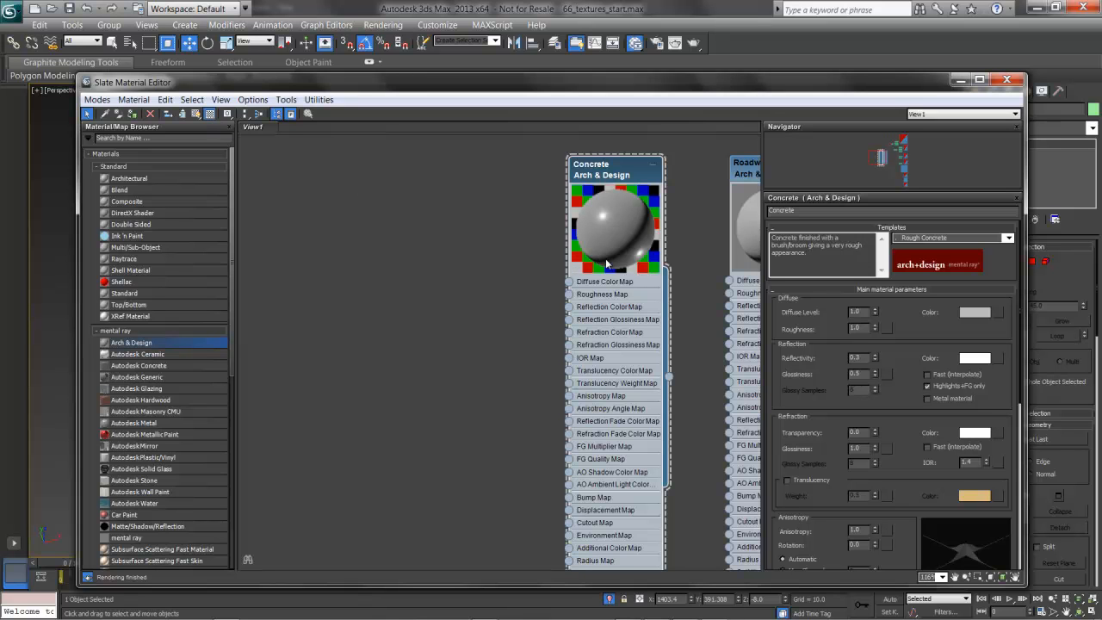
click(974, 311)
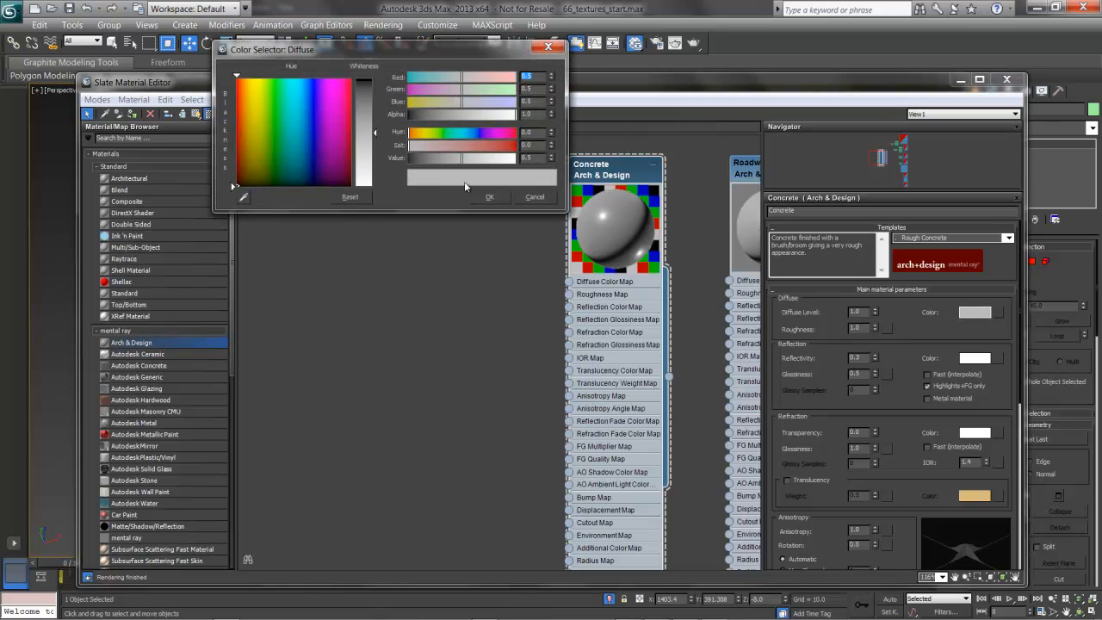
drag(463, 159, 450, 161)
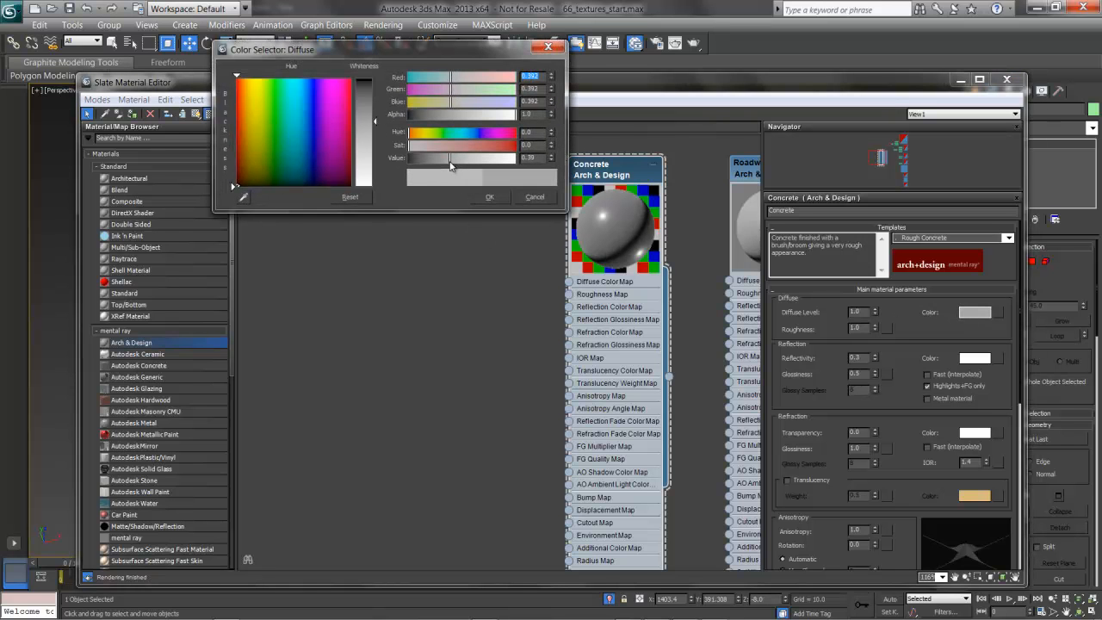
click(449, 102)
drag(450, 104, 447, 104)
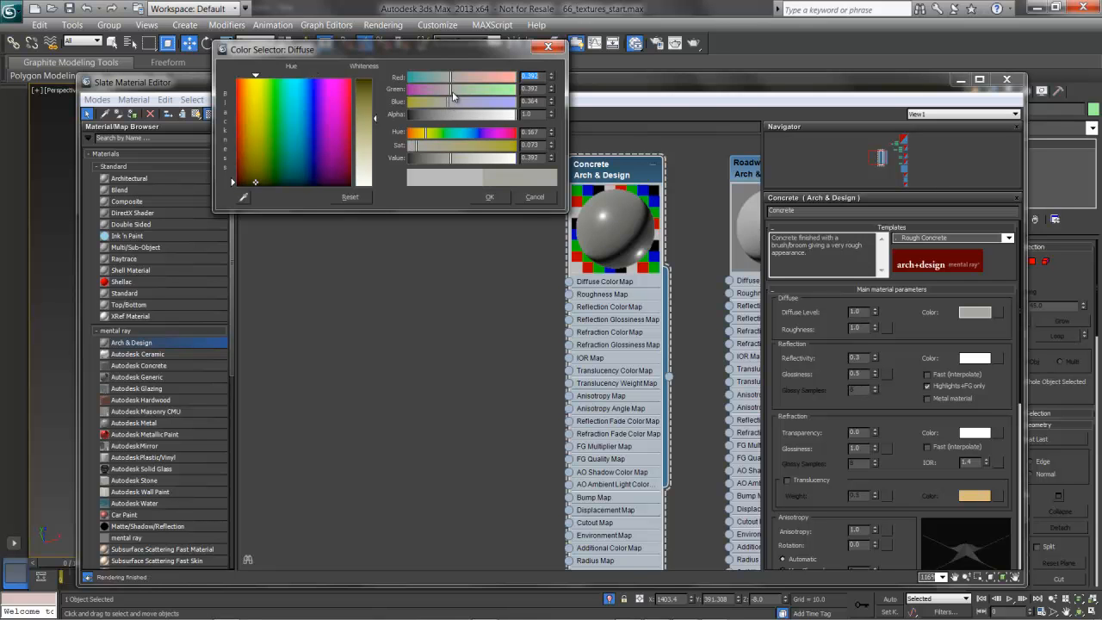
click(452, 77)
drag(452, 78, 455, 77)
click(489, 196)
Choose a bitmap for Concrete's diffuse color map, select street markedC.tif and view the image at full size
middle_drag(639, 252, 442, 236)
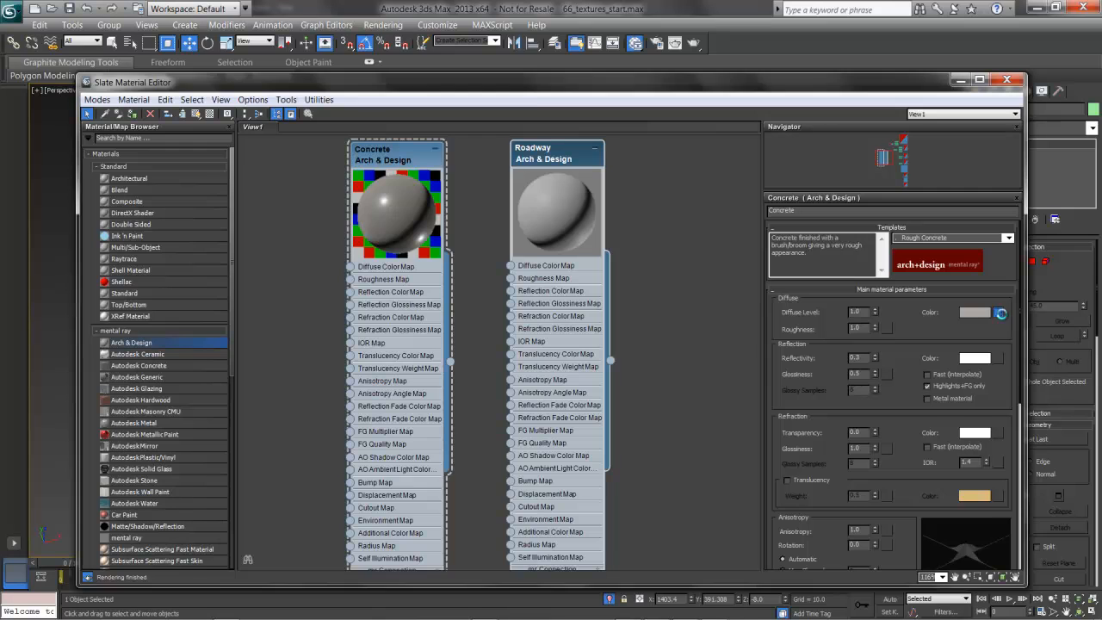
click(1003, 313)
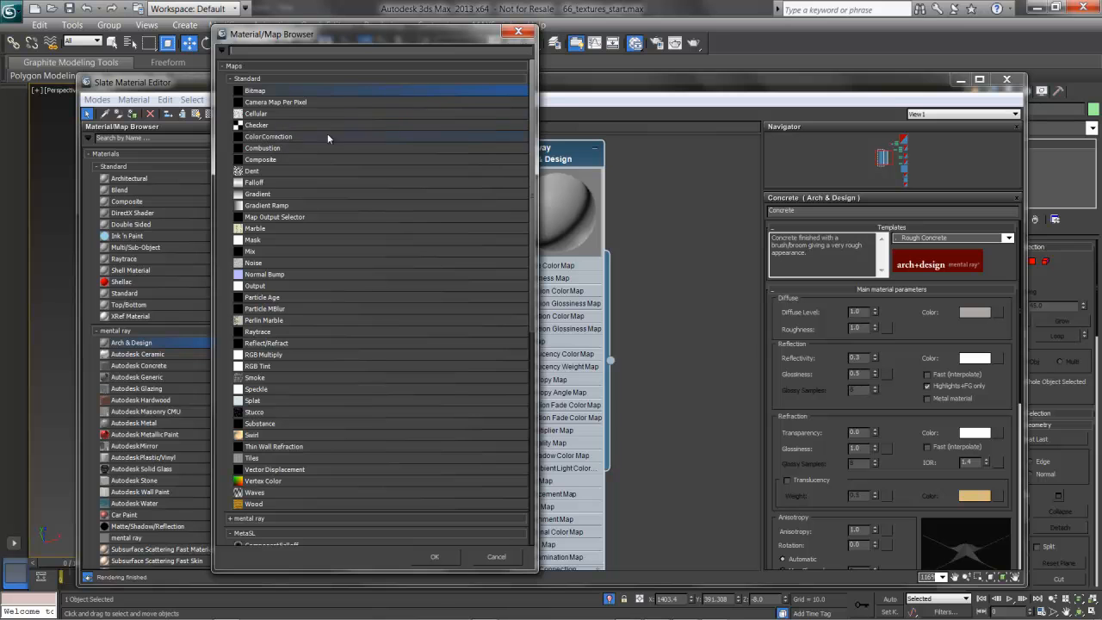
double_click(332, 91)
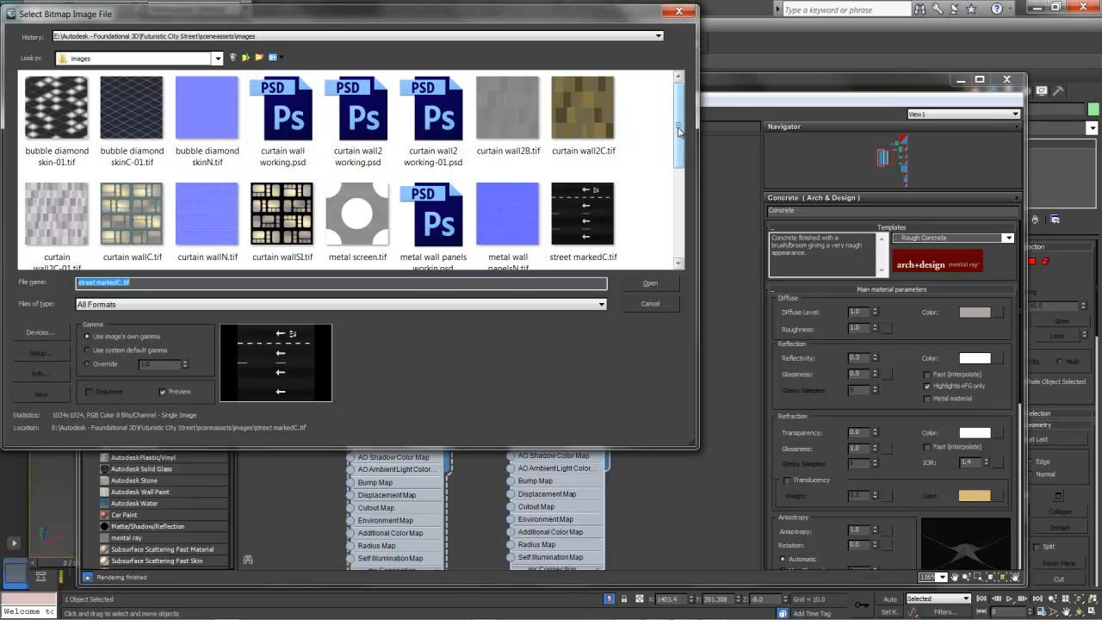
click(593, 210)
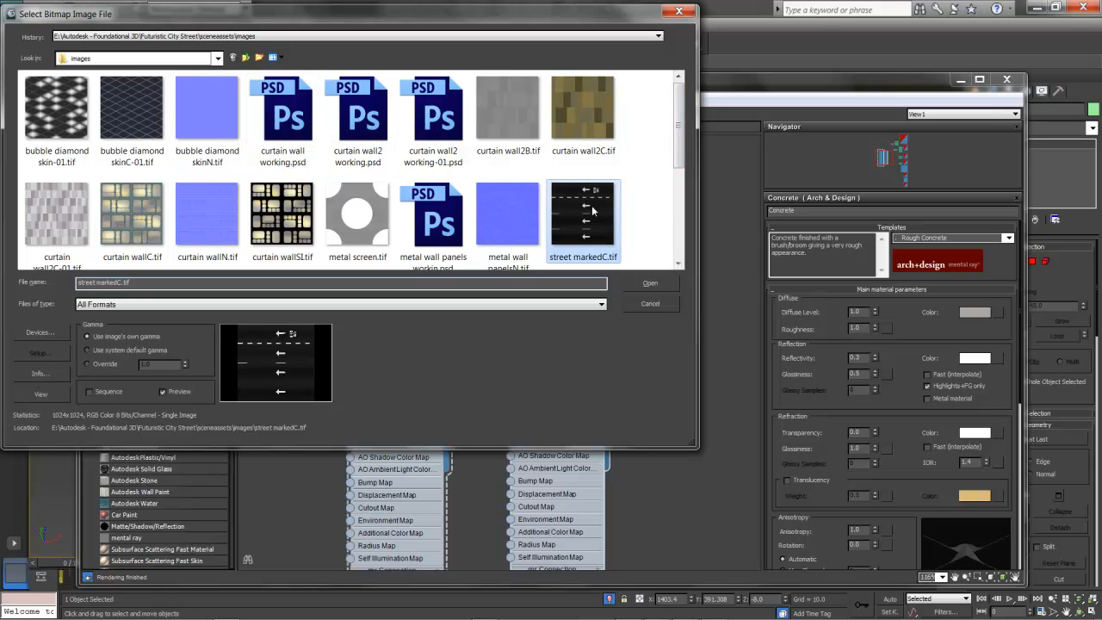
click(41, 393)
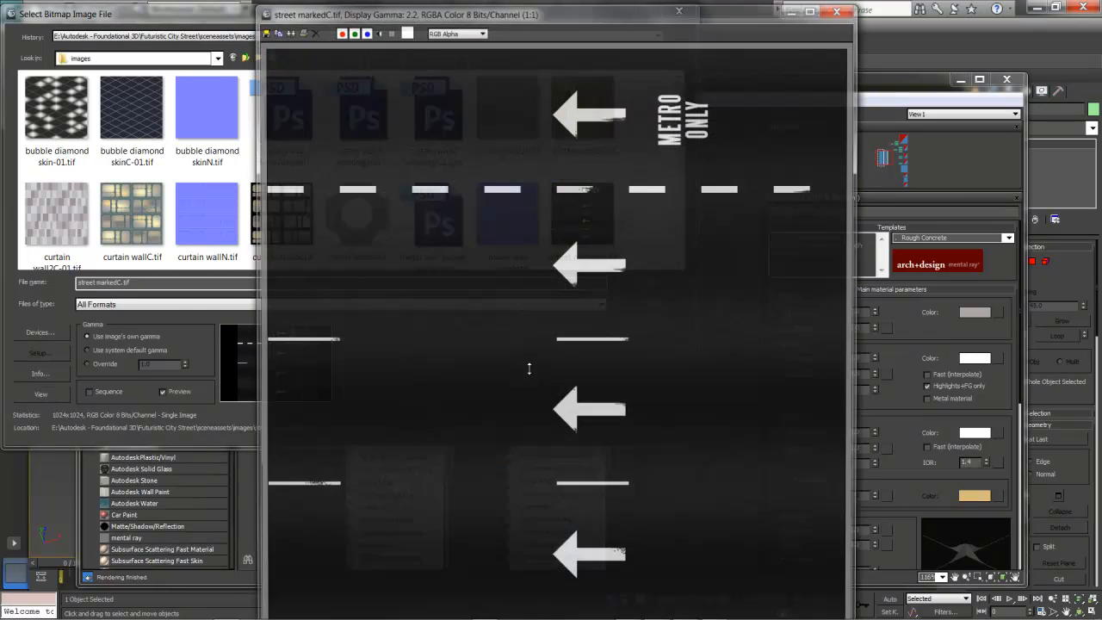
drag(683, 7, 684, 16)
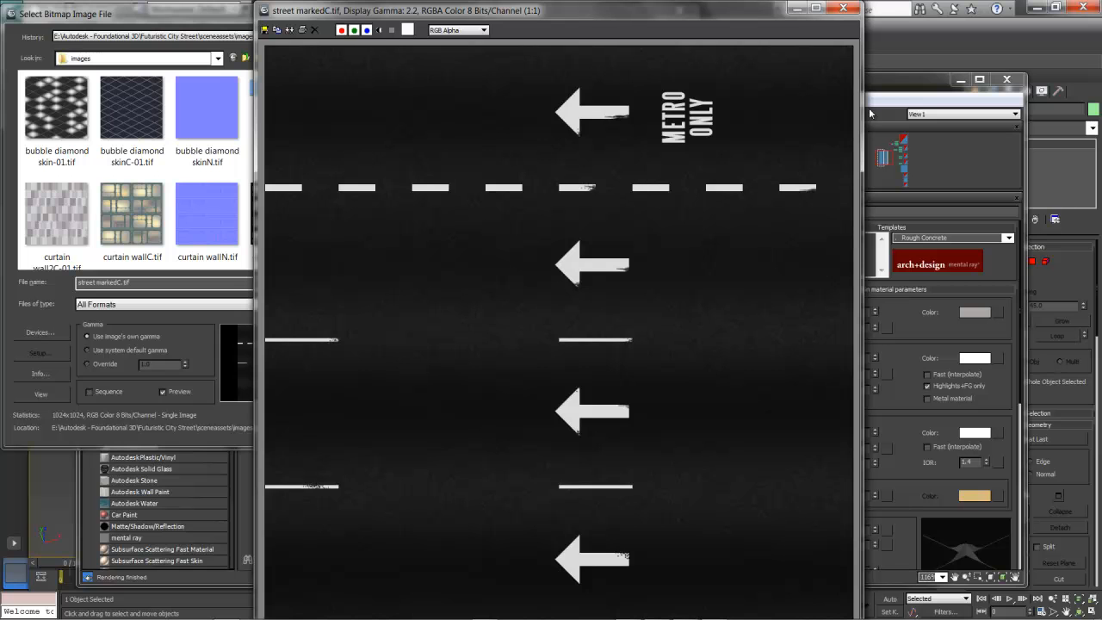
click(843, 8)
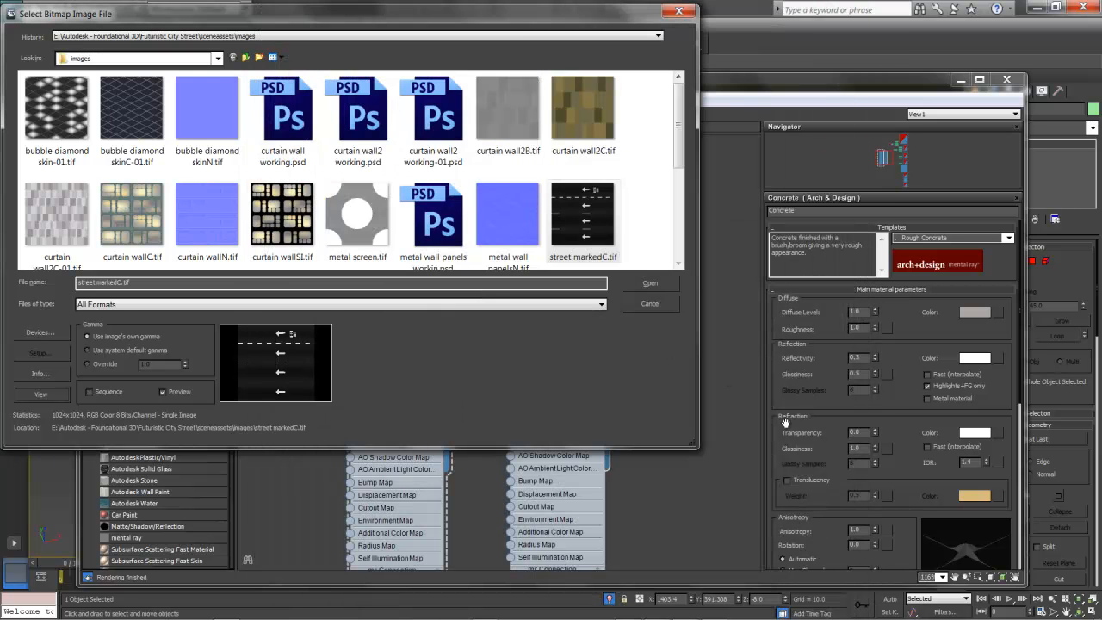
Load street markedC.tif, reconnect it from Concrete's to Roadway's diffuse color map and place its node beside Roadway
click(652, 283)
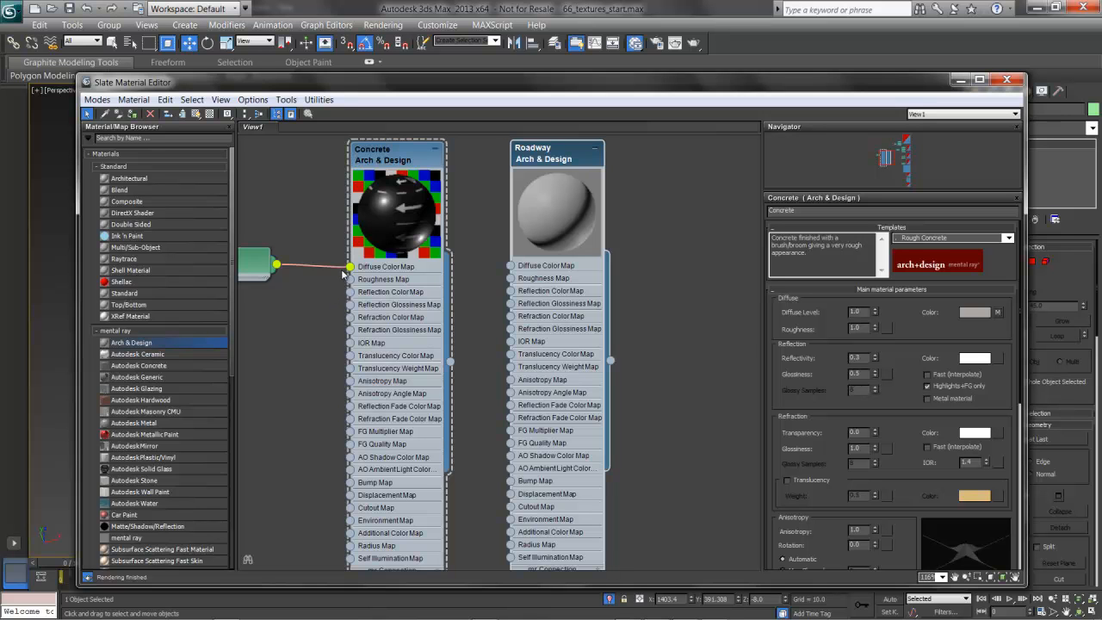
drag(349, 268, 509, 268)
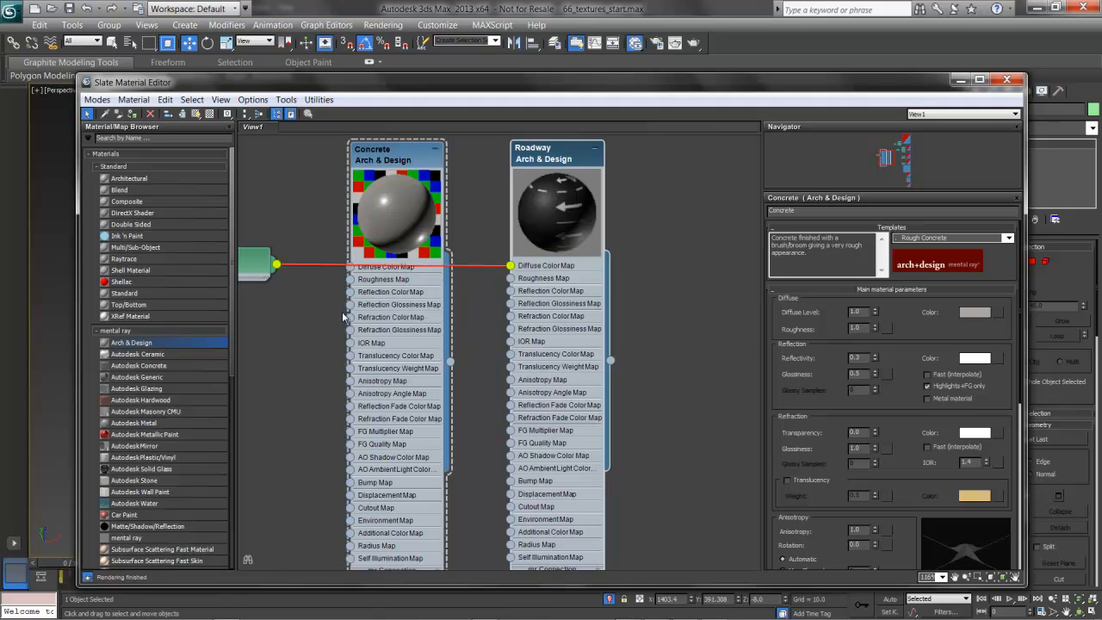
drag(267, 270, 721, 216)
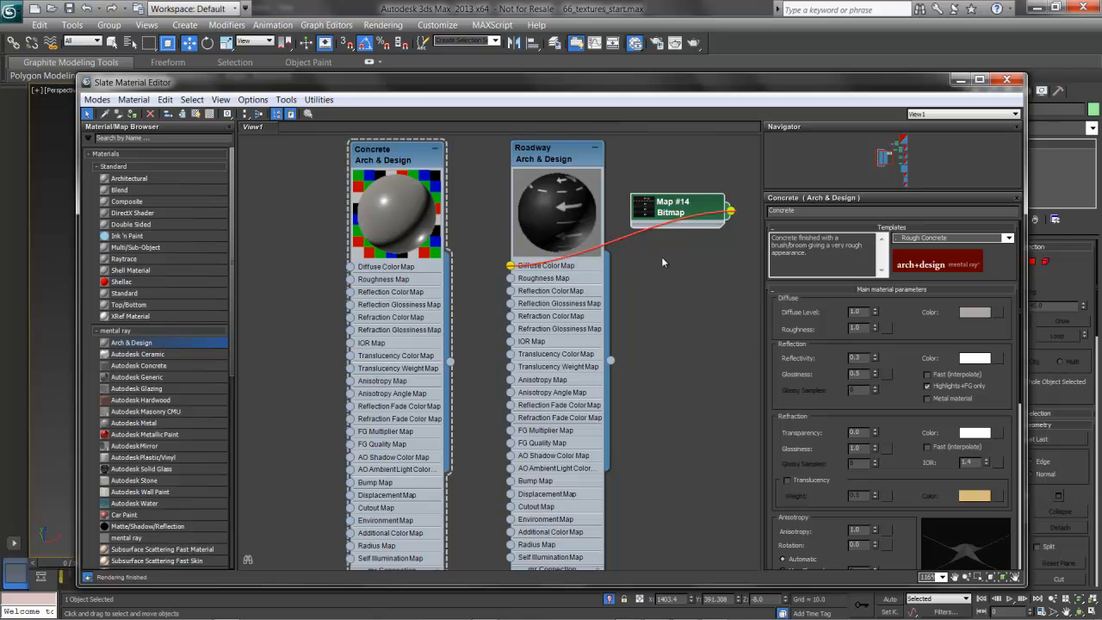
Assign the Concrete material to the whole Sidewalk object
drag(534, 86, 634, 298)
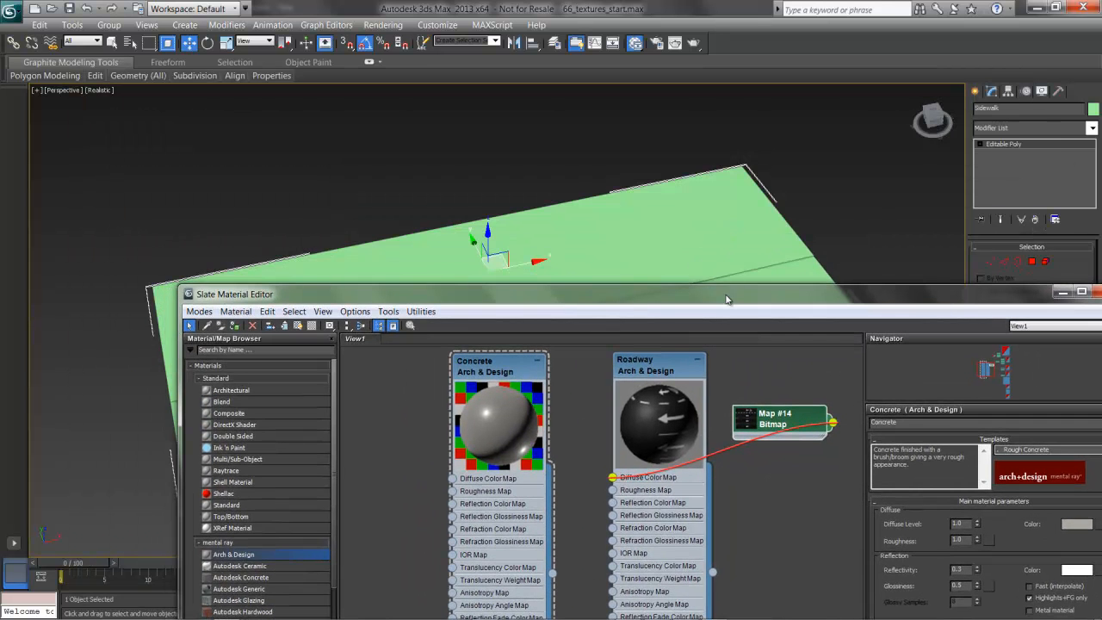
click(515, 369)
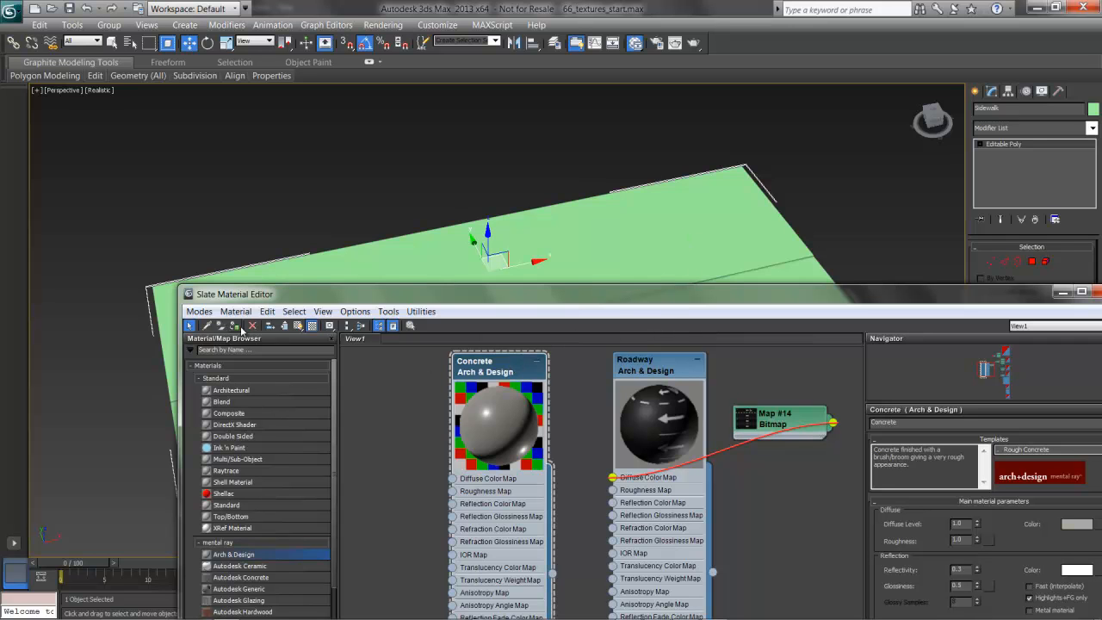
click(233, 325)
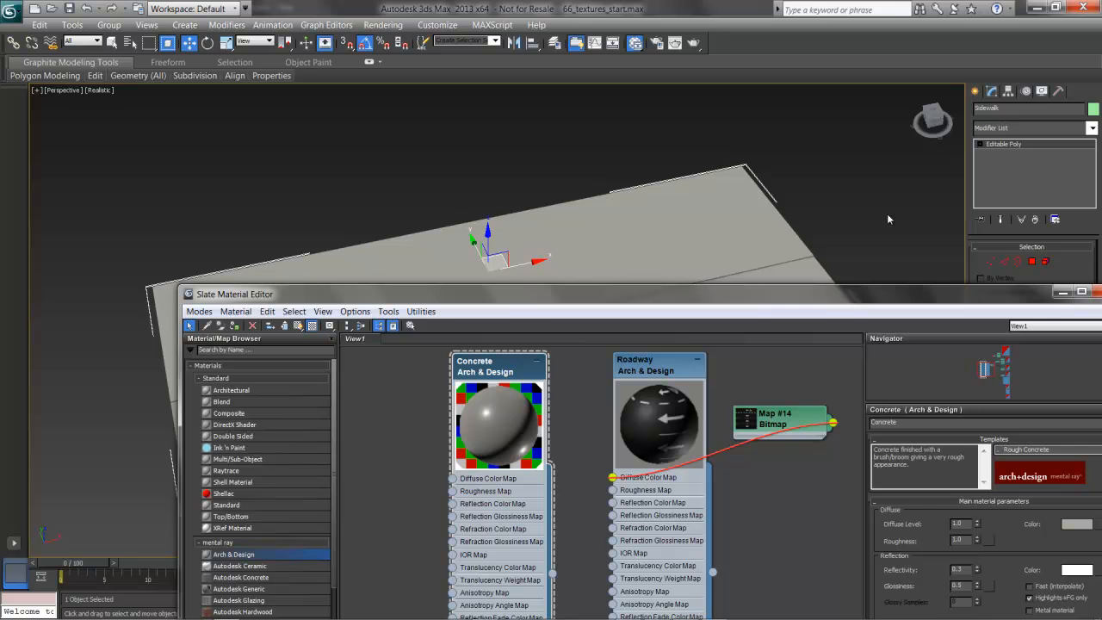
Assign the Roadway material to the Sidewalk object's street polygon and show it shaded in the viewport
click(1032, 261)
drag(850, 296, 744, 442)
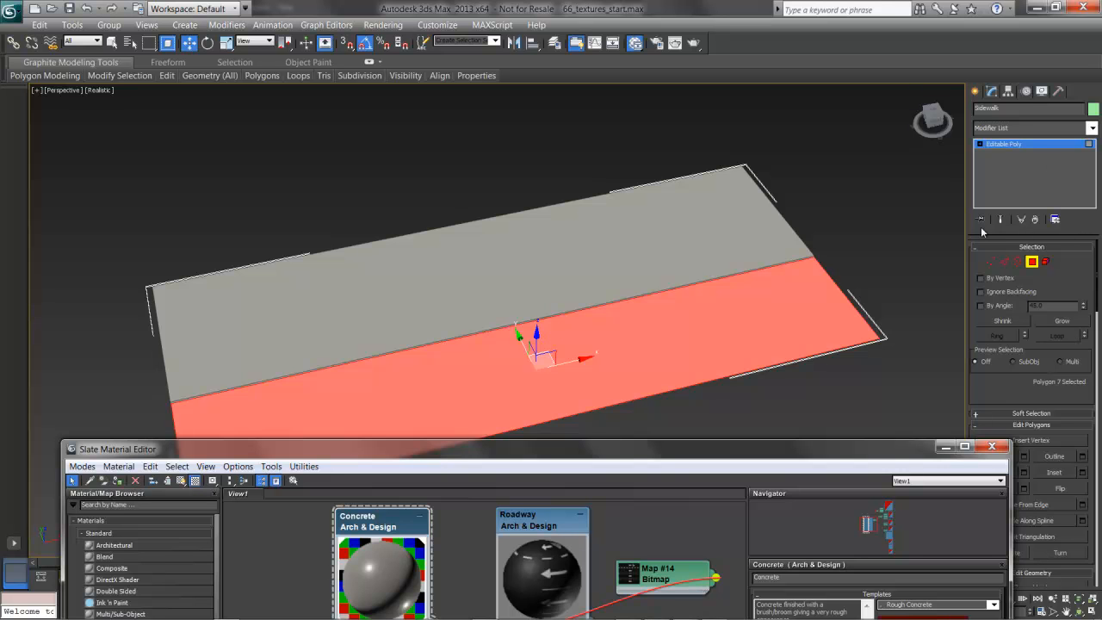
click(829, 275)
click(795, 289)
drag(603, 444, 622, 320)
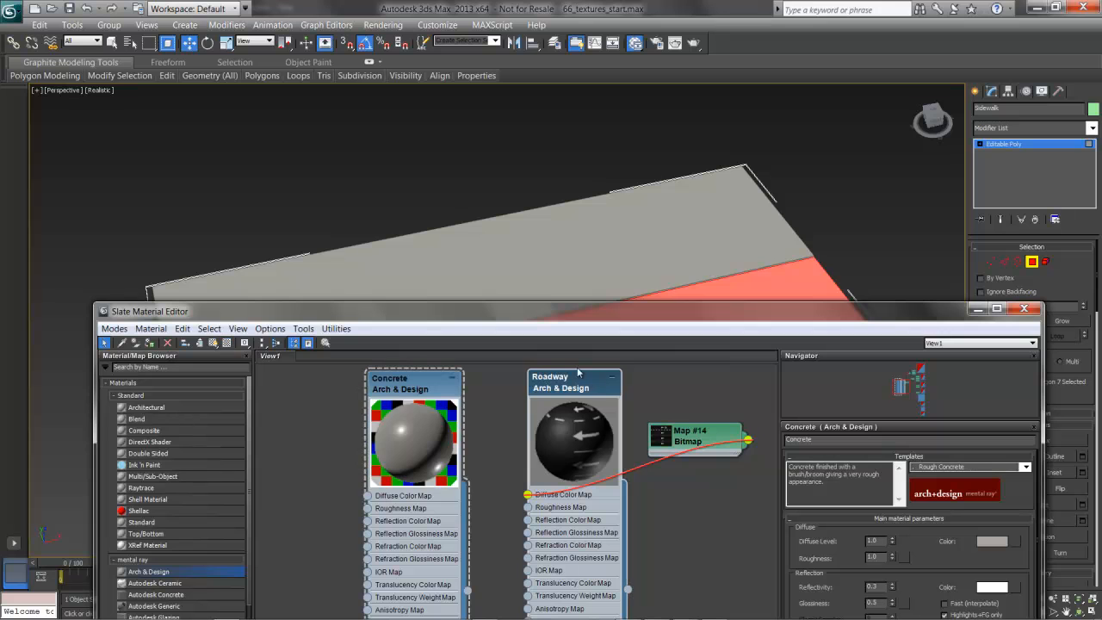
click(150, 346)
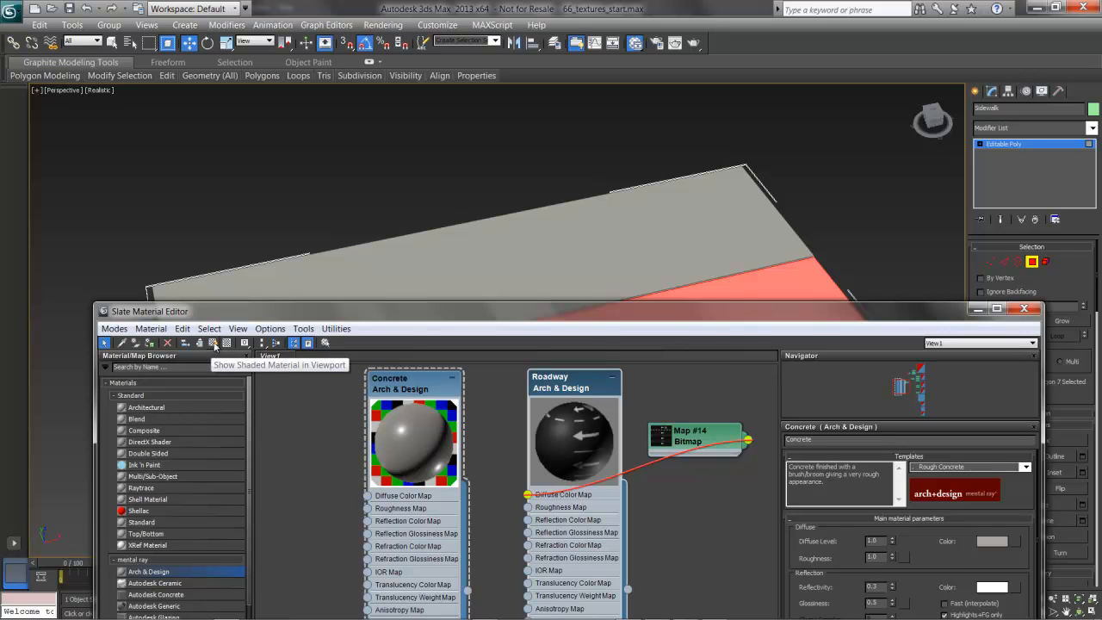
click(215, 345)
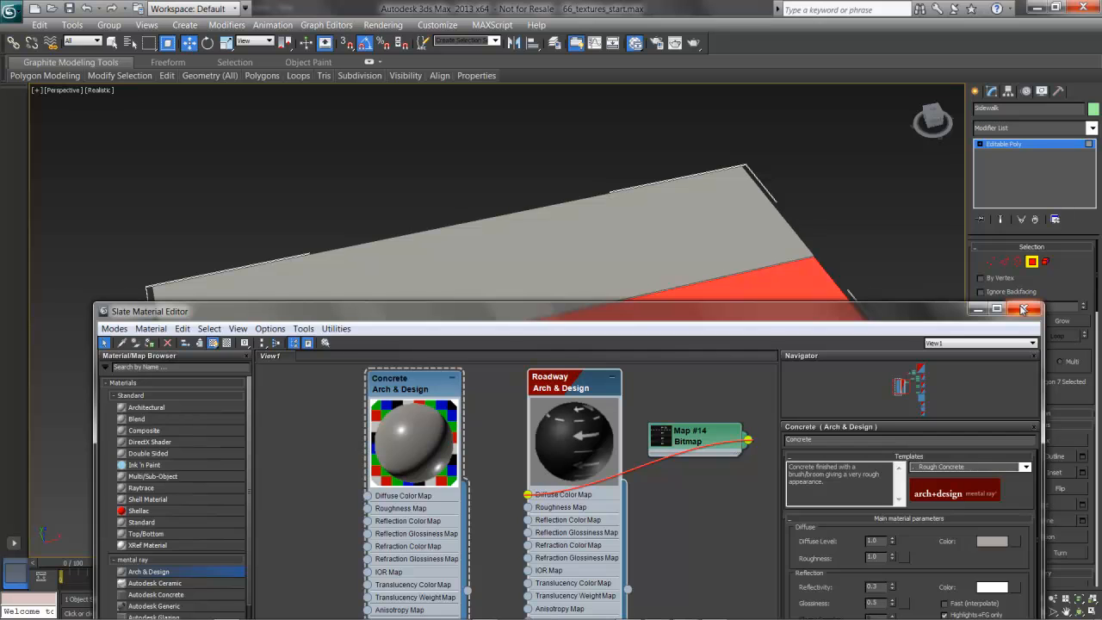
click(1023, 310)
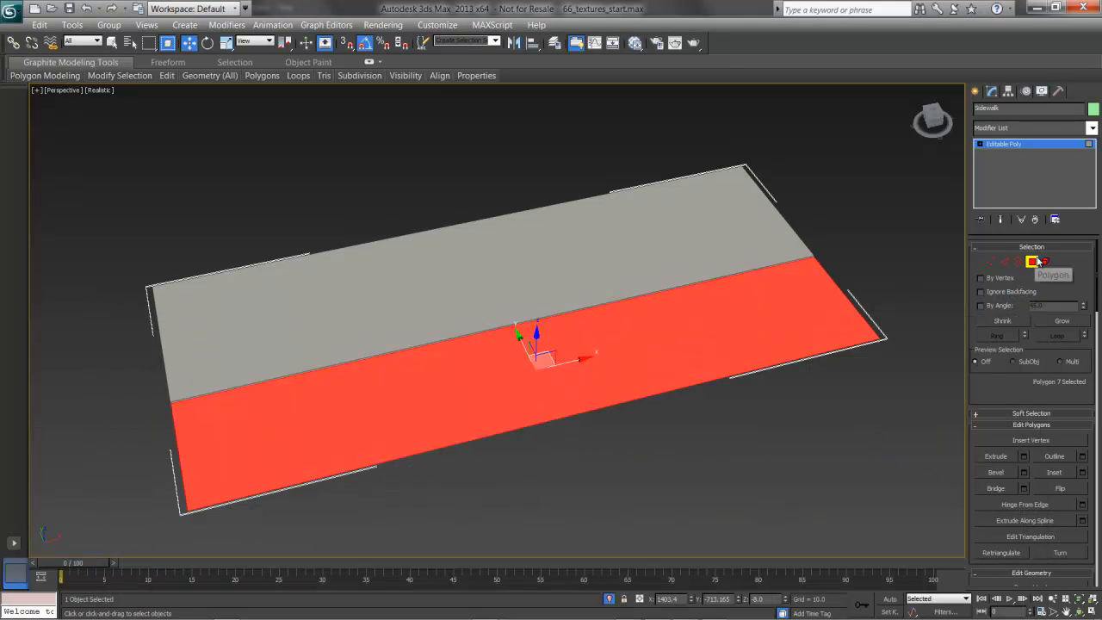
click(1036, 261)
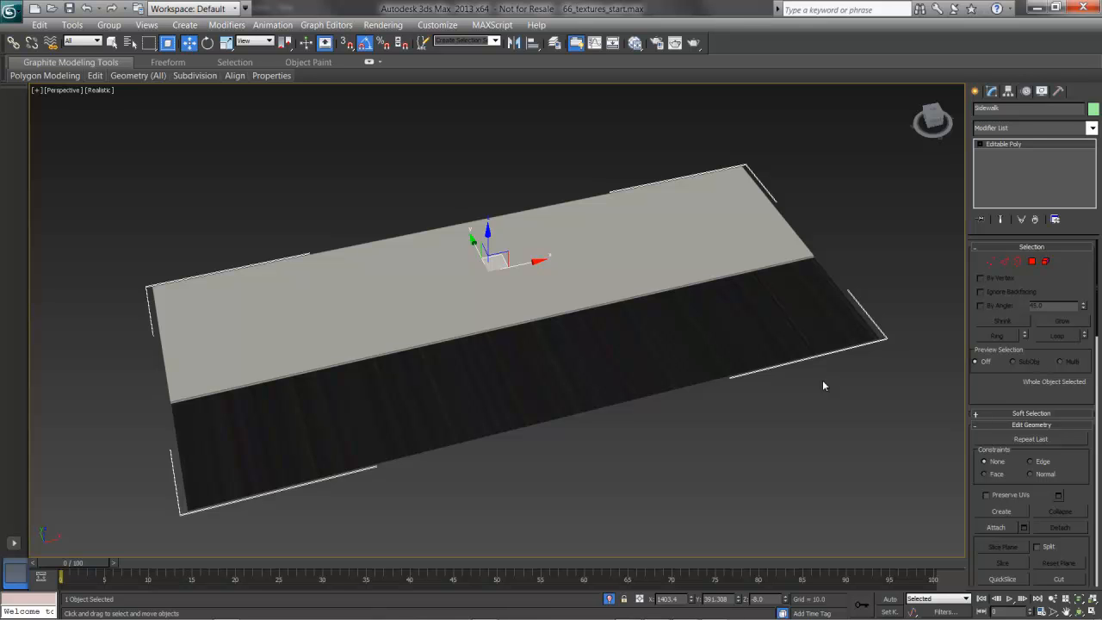
Apply a UVW Map modifier to the selected street polygon and turn off the shading of selected faces
click(1033, 262)
click(704, 394)
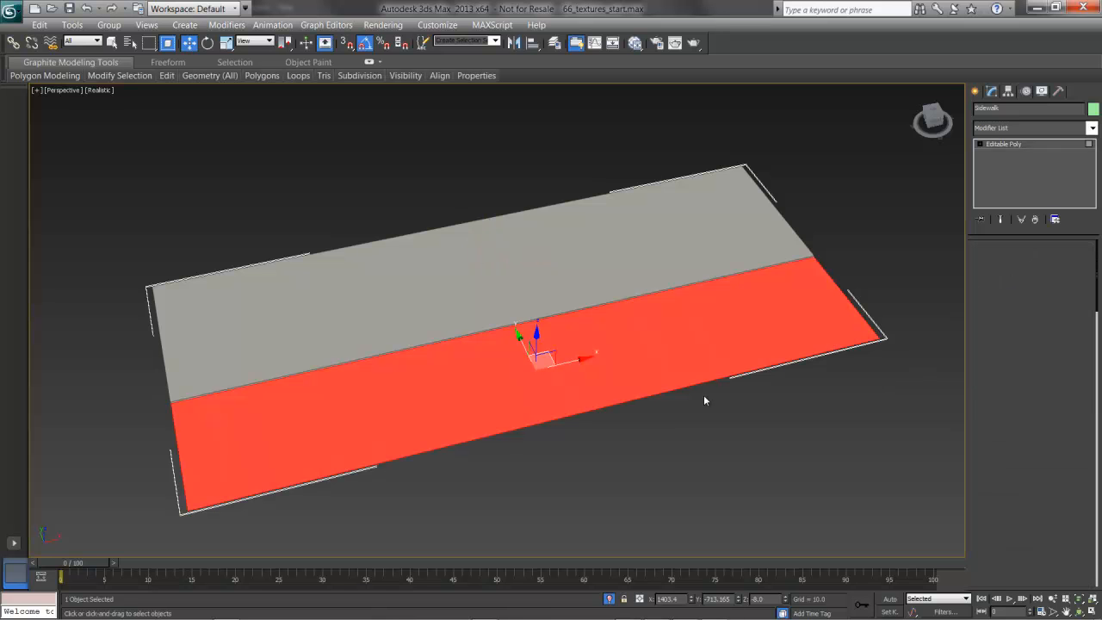
click(1037, 127)
key(u)
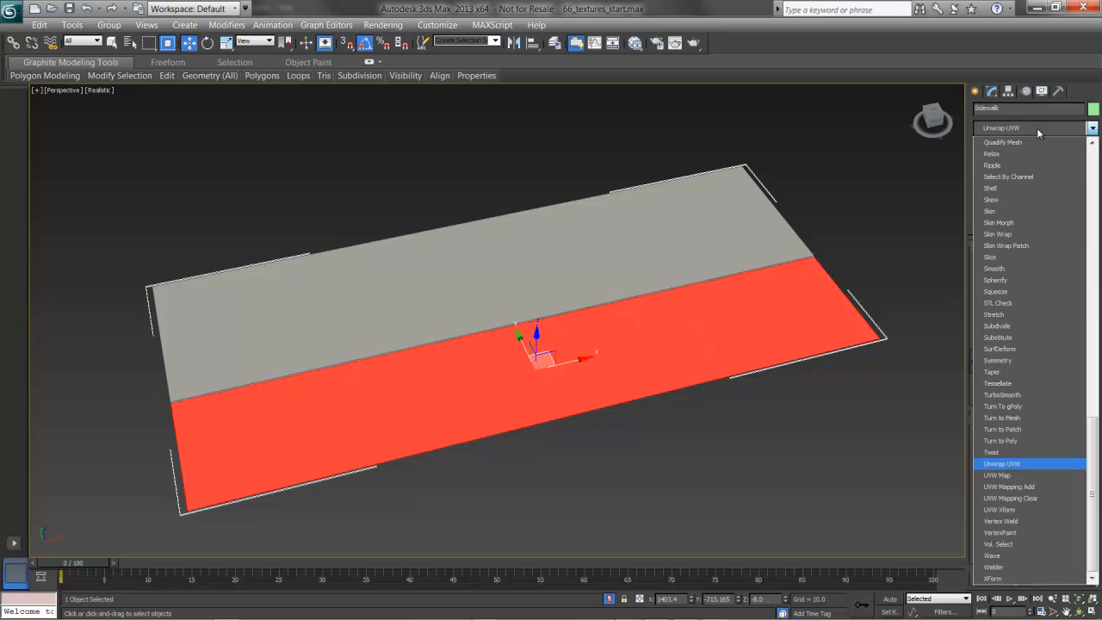
click(1023, 476)
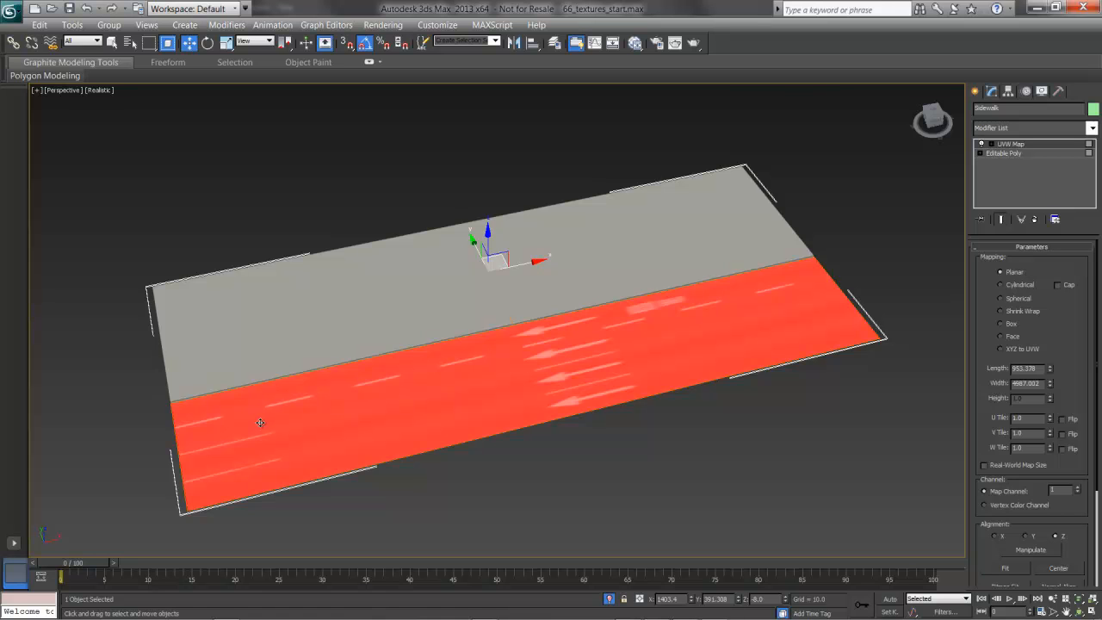
key(F2)
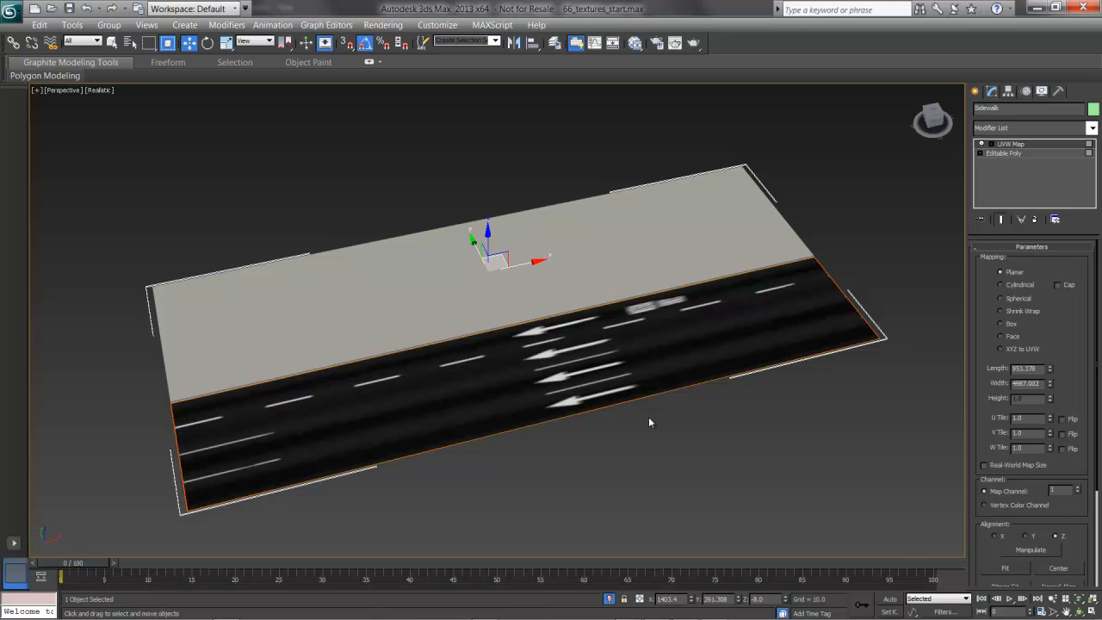
Copy the planar mapping's length value into its width to make the mapping square
drag(1039, 368, 981, 370)
key(ctrl+c)
key(Tab)
key(ctrl+v)
key(Tab)
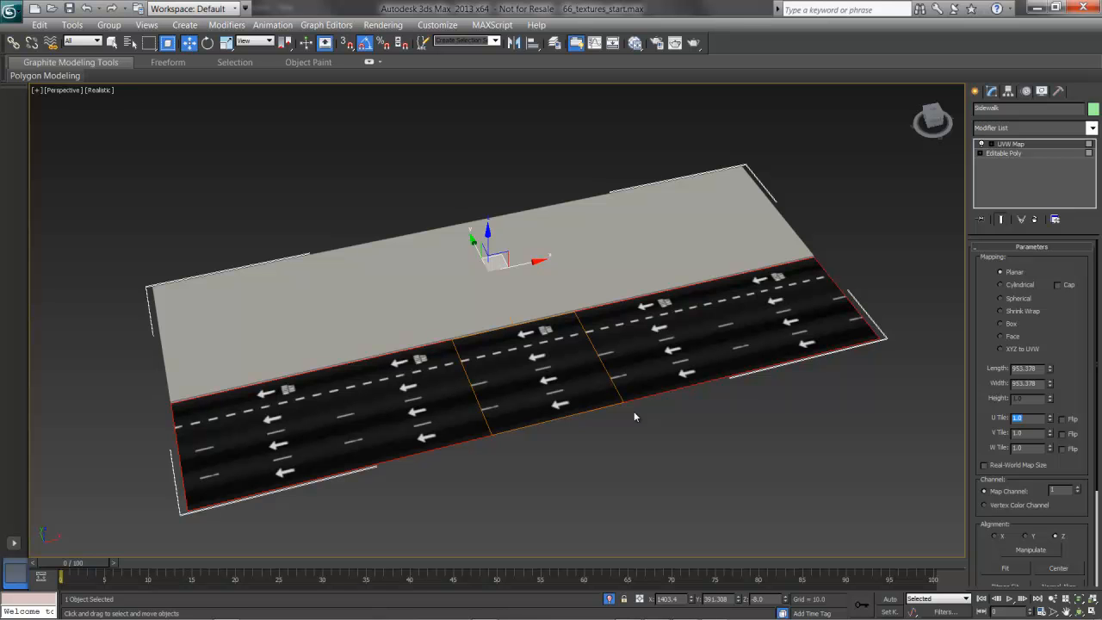
Deselect the Sidewalk object, inspect the street markings up close and end isolation to show the full city scene
click(693, 422)
alt+middle_drag(760, 413, 601, 366)
scroll(601, 367, up, 5)
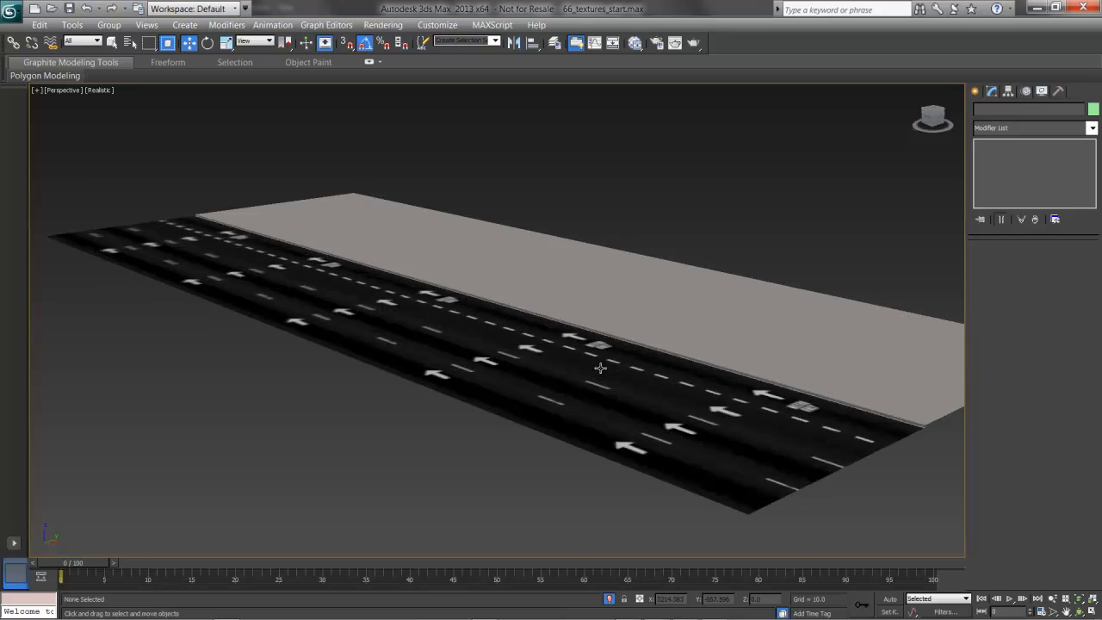
scroll(537, 344, up, 4)
scroll(540, 342, up, 3)
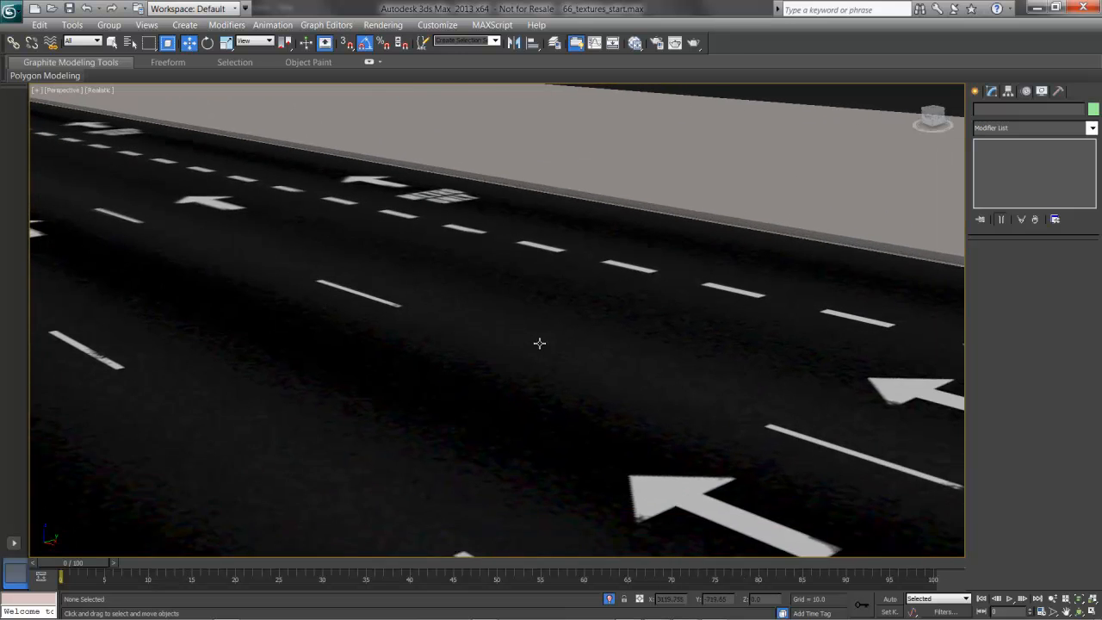
scroll(543, 343, down, 8)
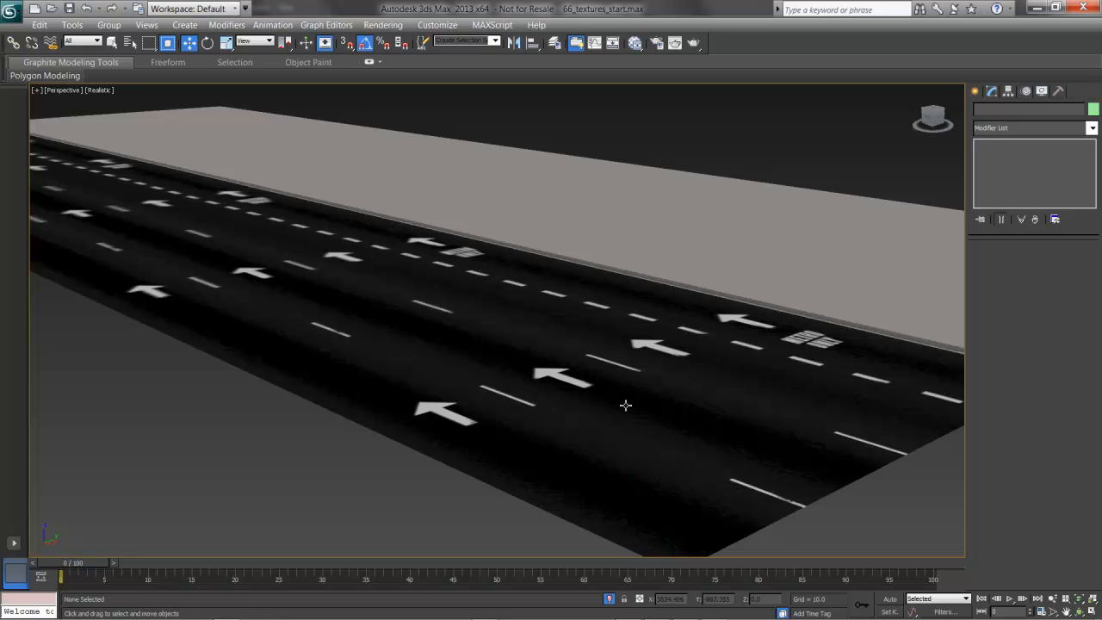
right_click(479, 323)
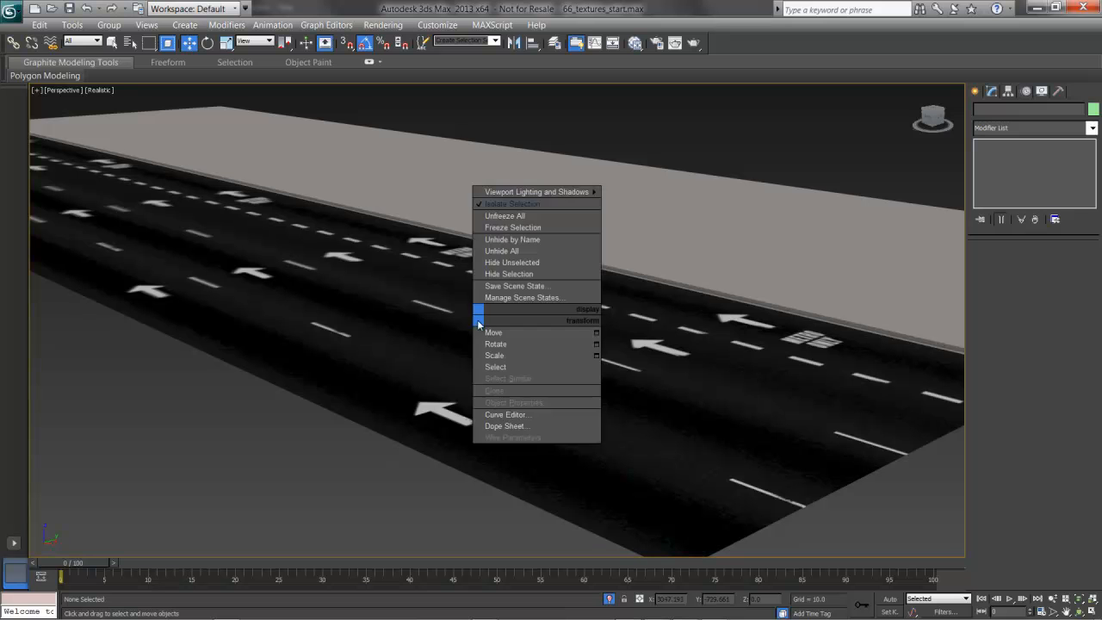
click(548, 208)
middle_drag(661, 440, 577, 423)
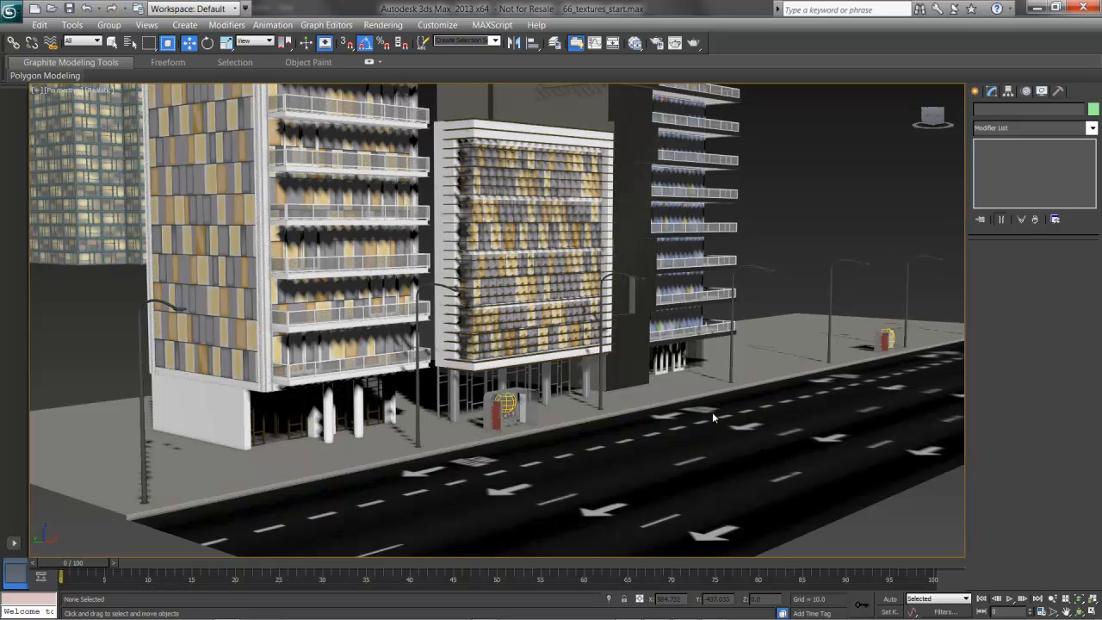
Reopen the material editor and move the Multi/Sub-Object node clear of the Concrete and Roadway nodes
key(m)
drag(652, 318, 722, 67)
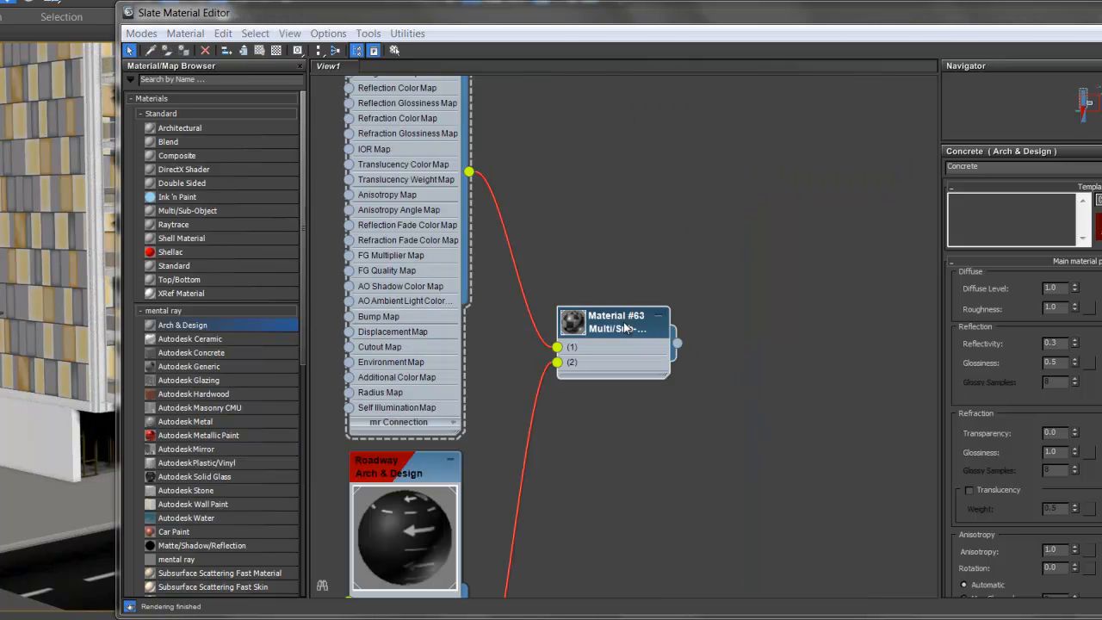
drag(615, 320, 647, 304)
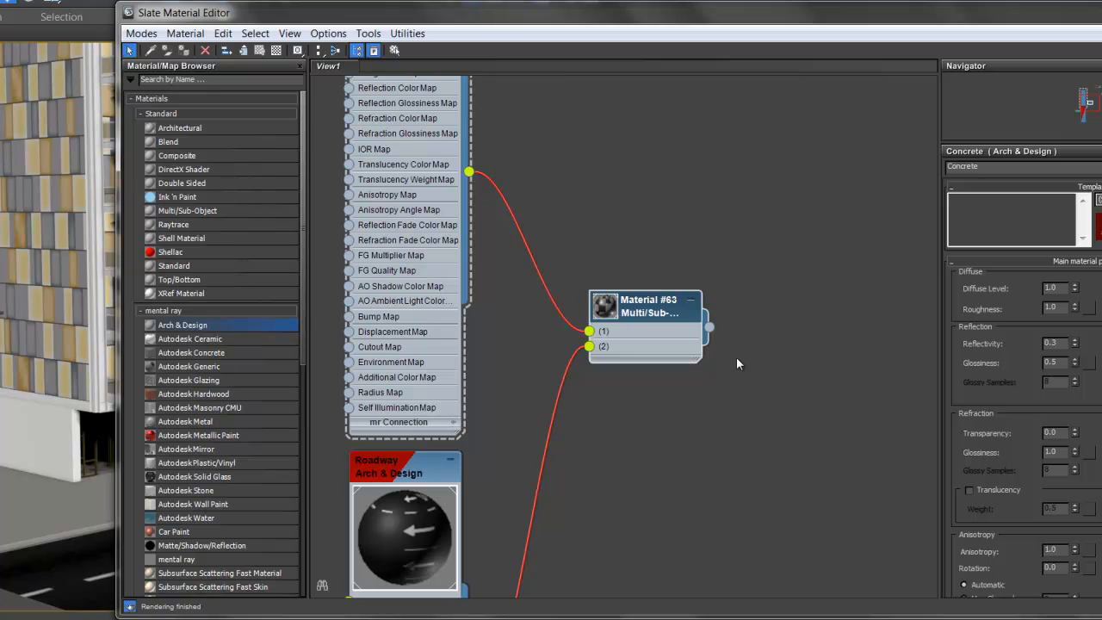
scroll(736, 357, down, 4)
scroll(748, 348, down, 2)
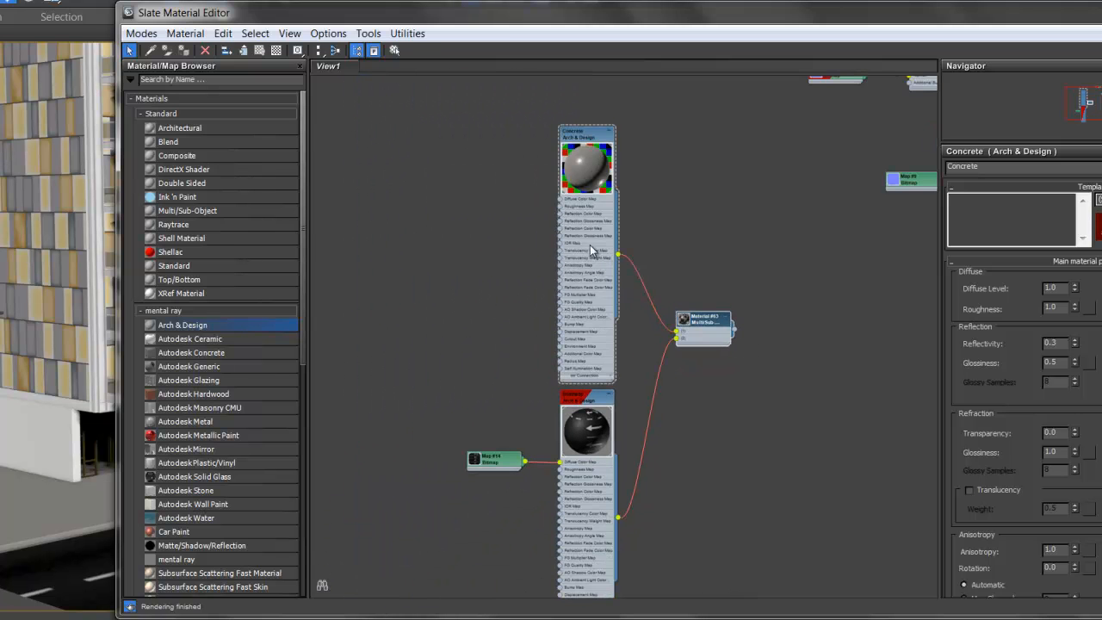
middle_drag(742, 458, 597, 402)
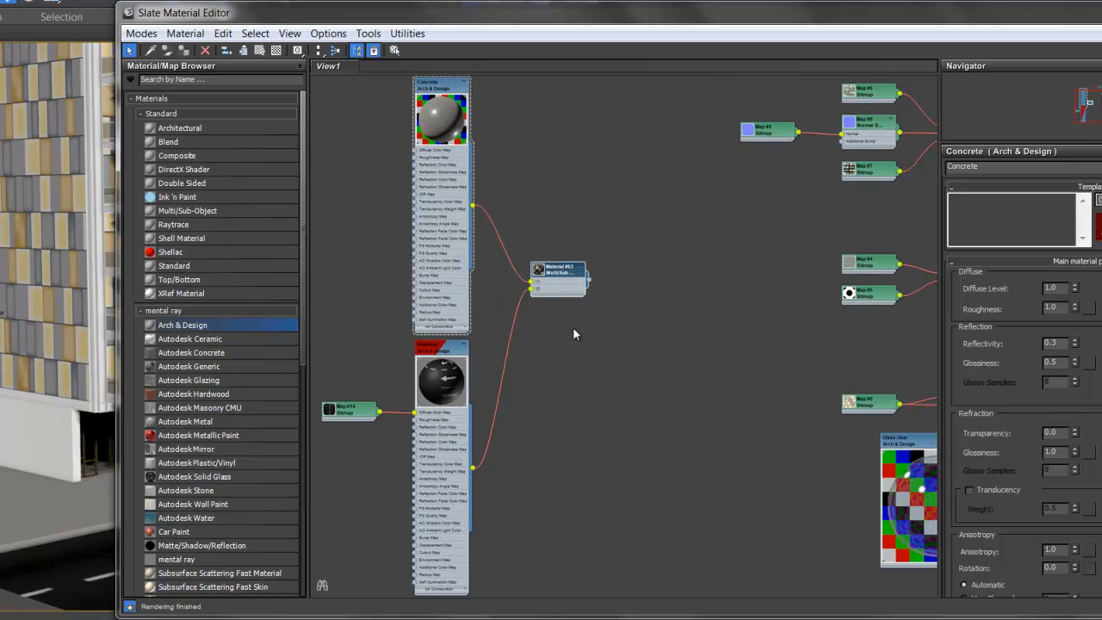
Rename the Multi/Sub-Object material that combines Concrete and Roadway as Street and sidewalk
double_click(566, 277)
click(1027, 167)
drag(795, 22, 714, 24)
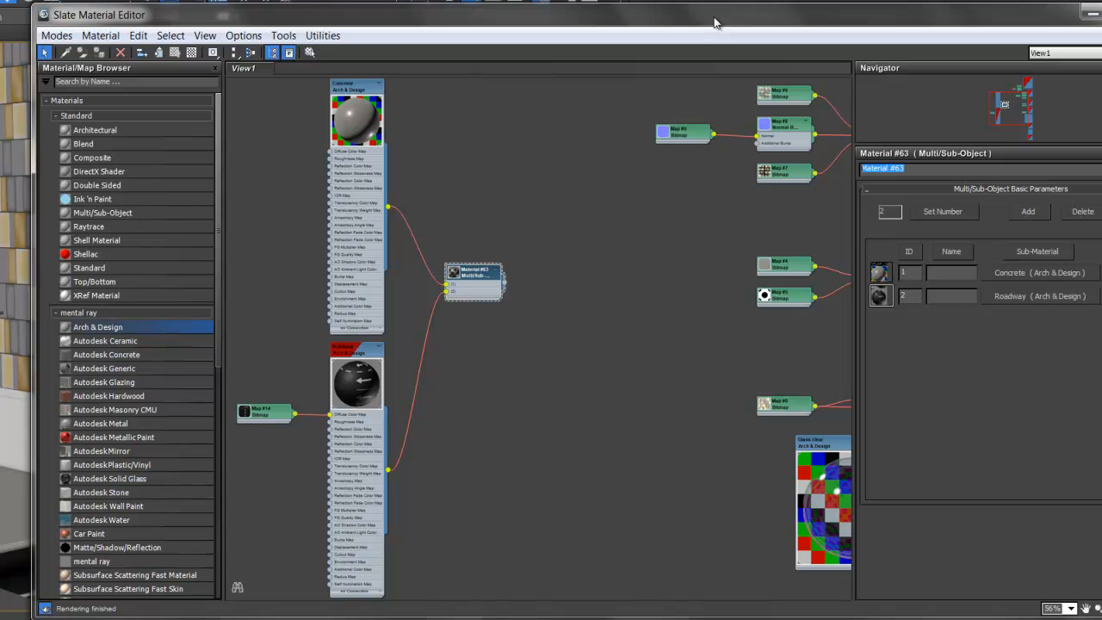
text(Street and sidewalk)
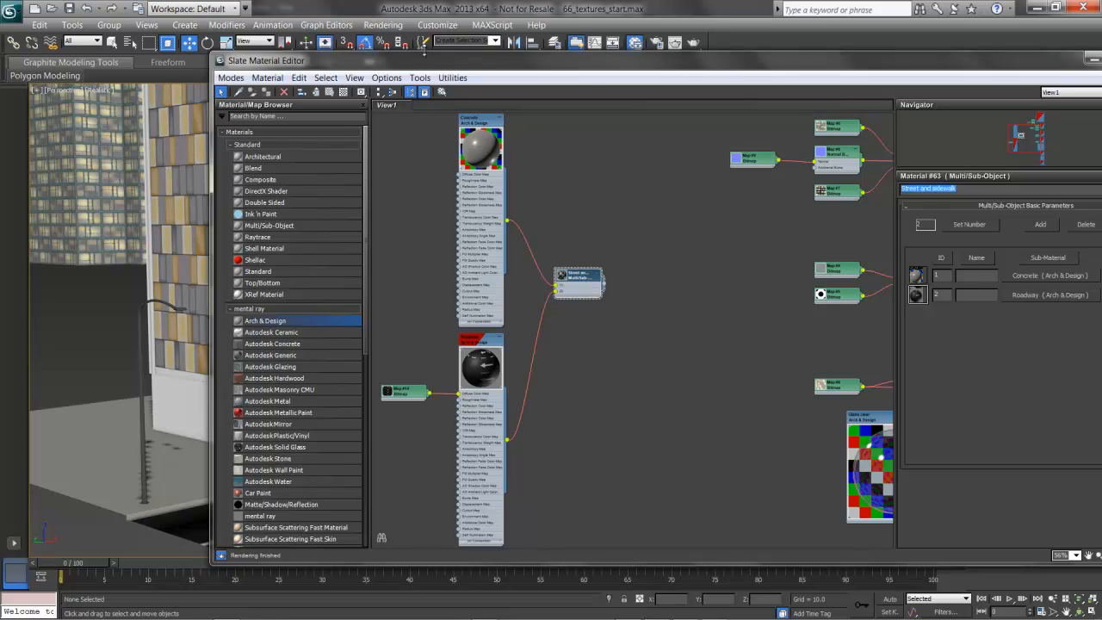
click(451, 77)
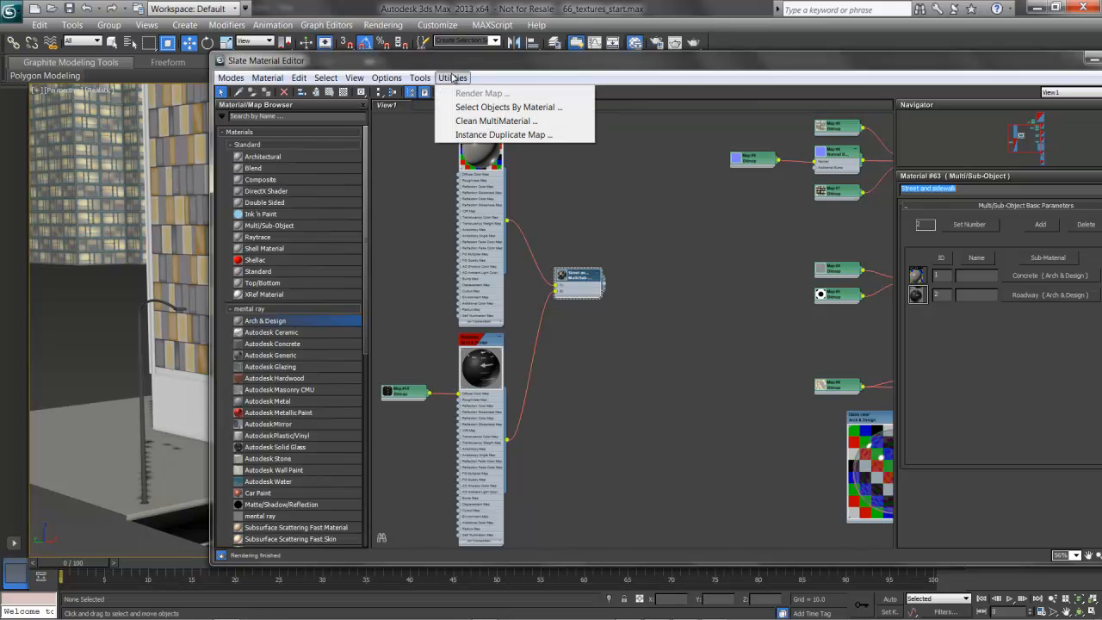
click(457, 122)
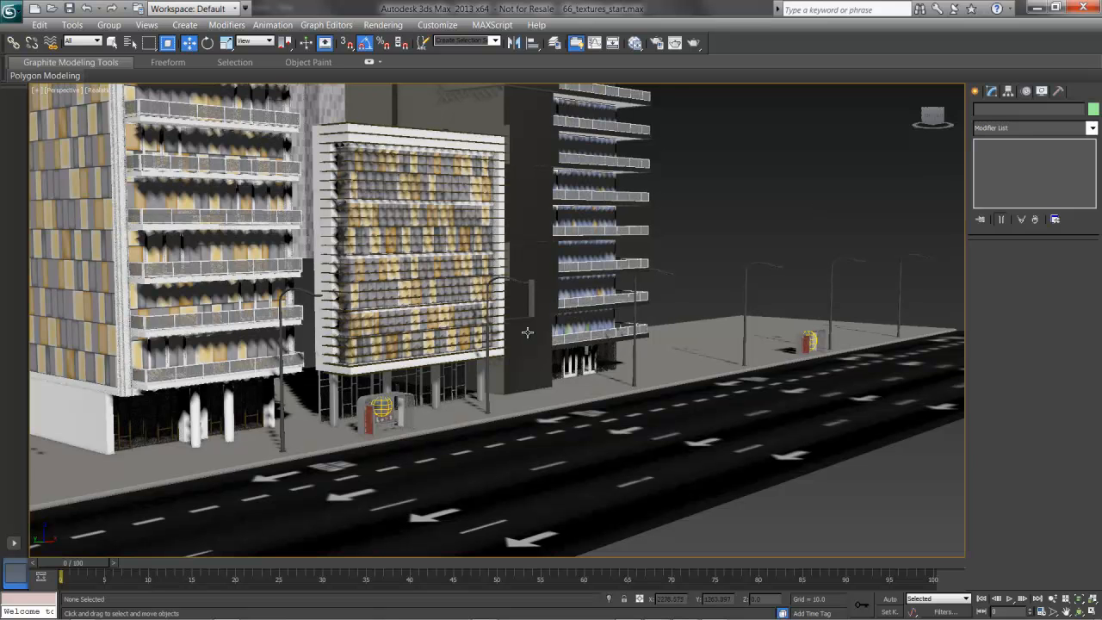
Examine the textured facades and road markings across the full city scene, selecting the tall dark building with balconies
middle_drag(437, 321, 450, 325)
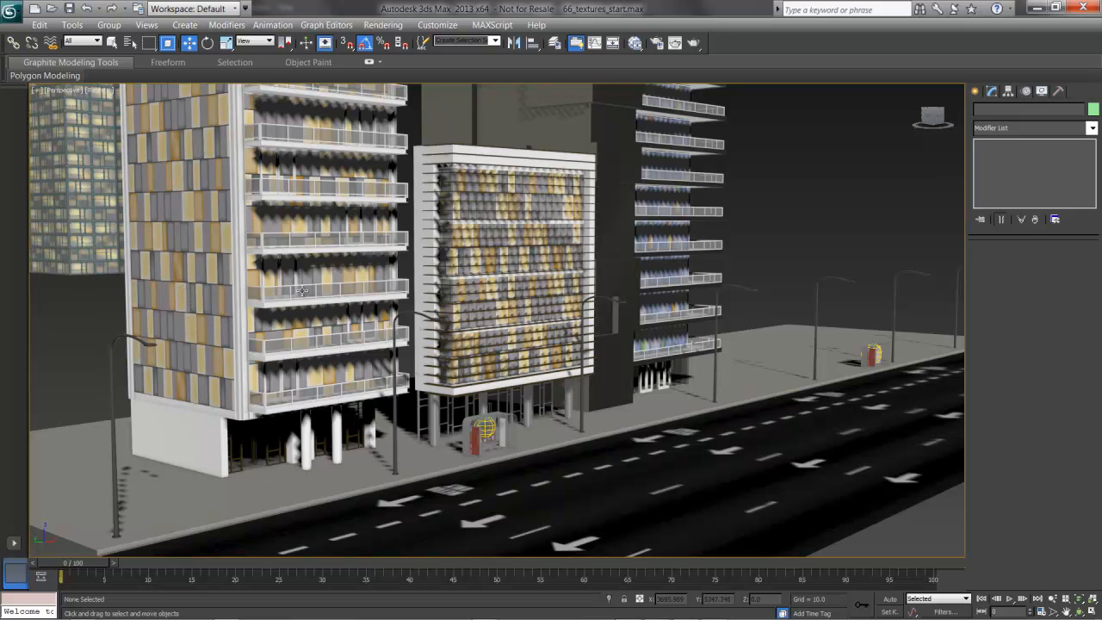
alt+middle_drag(457, 352, 378, 346)
middle_drag(293, 323, 405, 345)
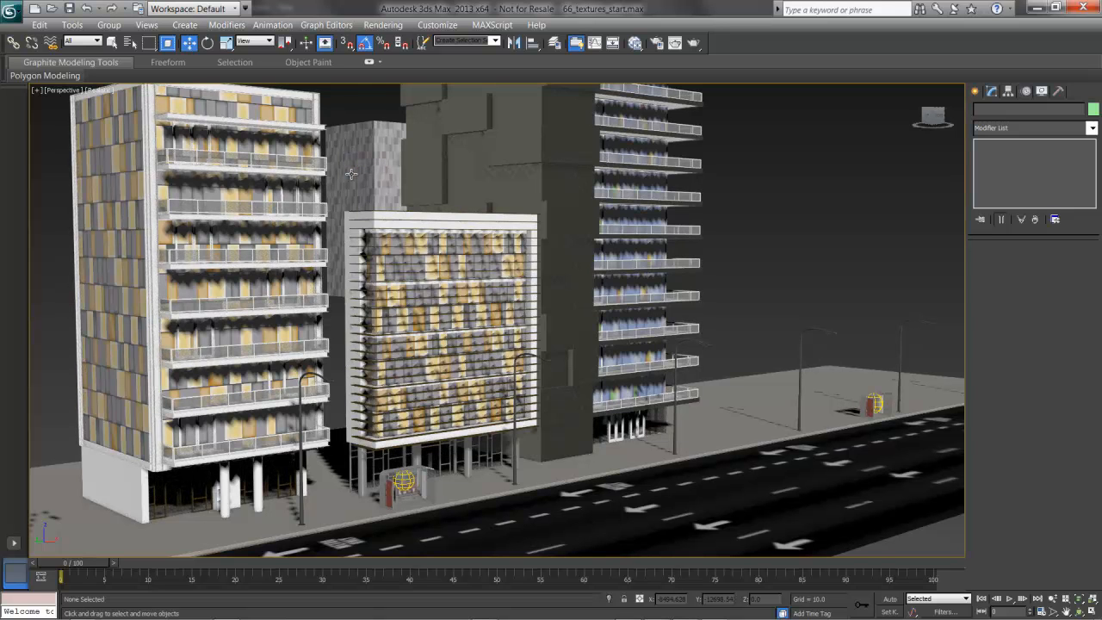
click(510, 172)
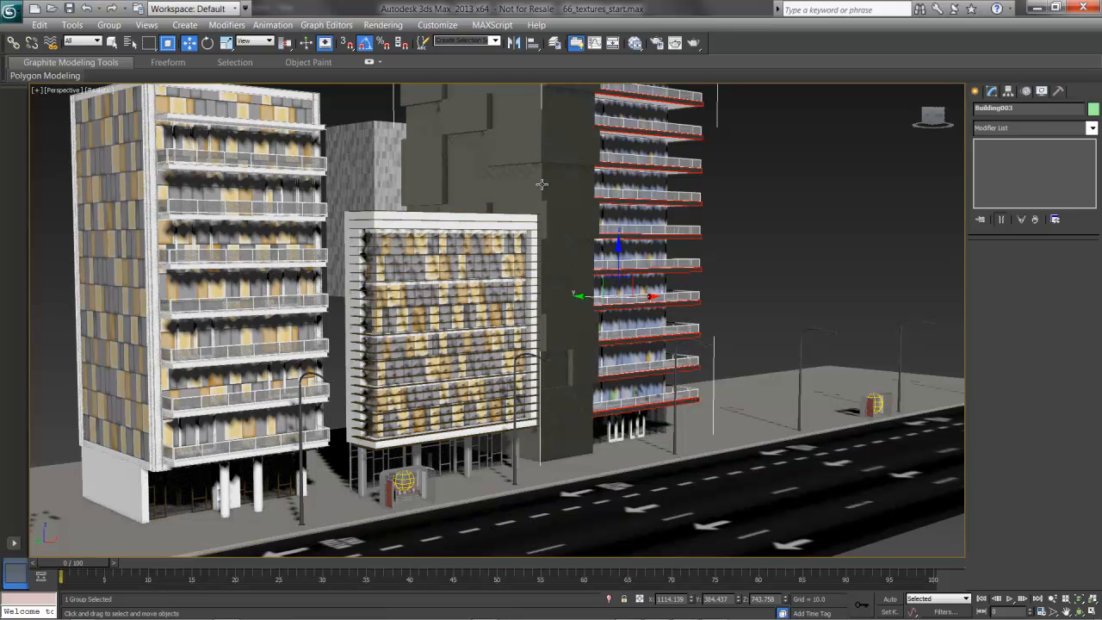
middle_drag(491, 458, 454, 365)
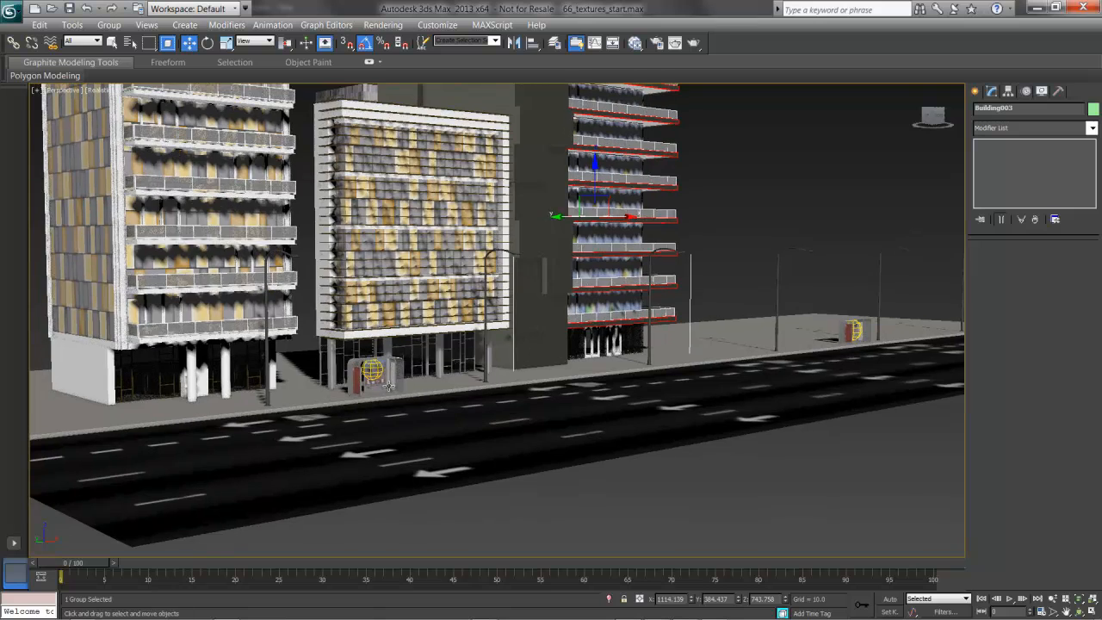
Select the tram stop in front of the middle building and examine its poster and Metro panel up close
click(360, 386)
key(z)
mouse_move(490, 395)
alt+middle_down()
mouse_move(430, 300)
mouse_move(431, 317)
alt+middle_up()
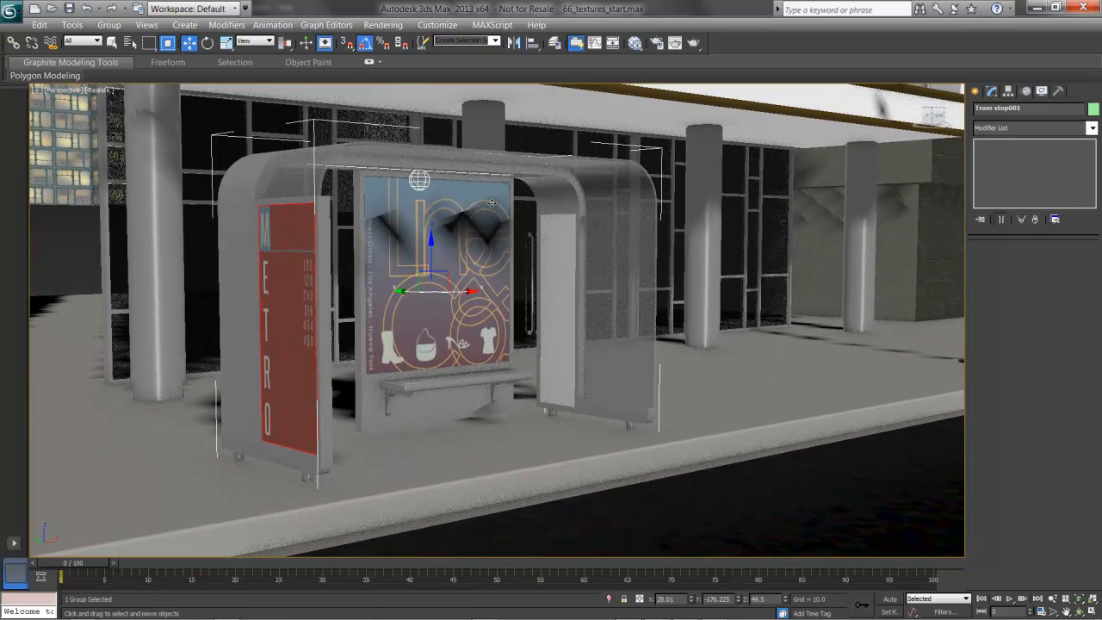